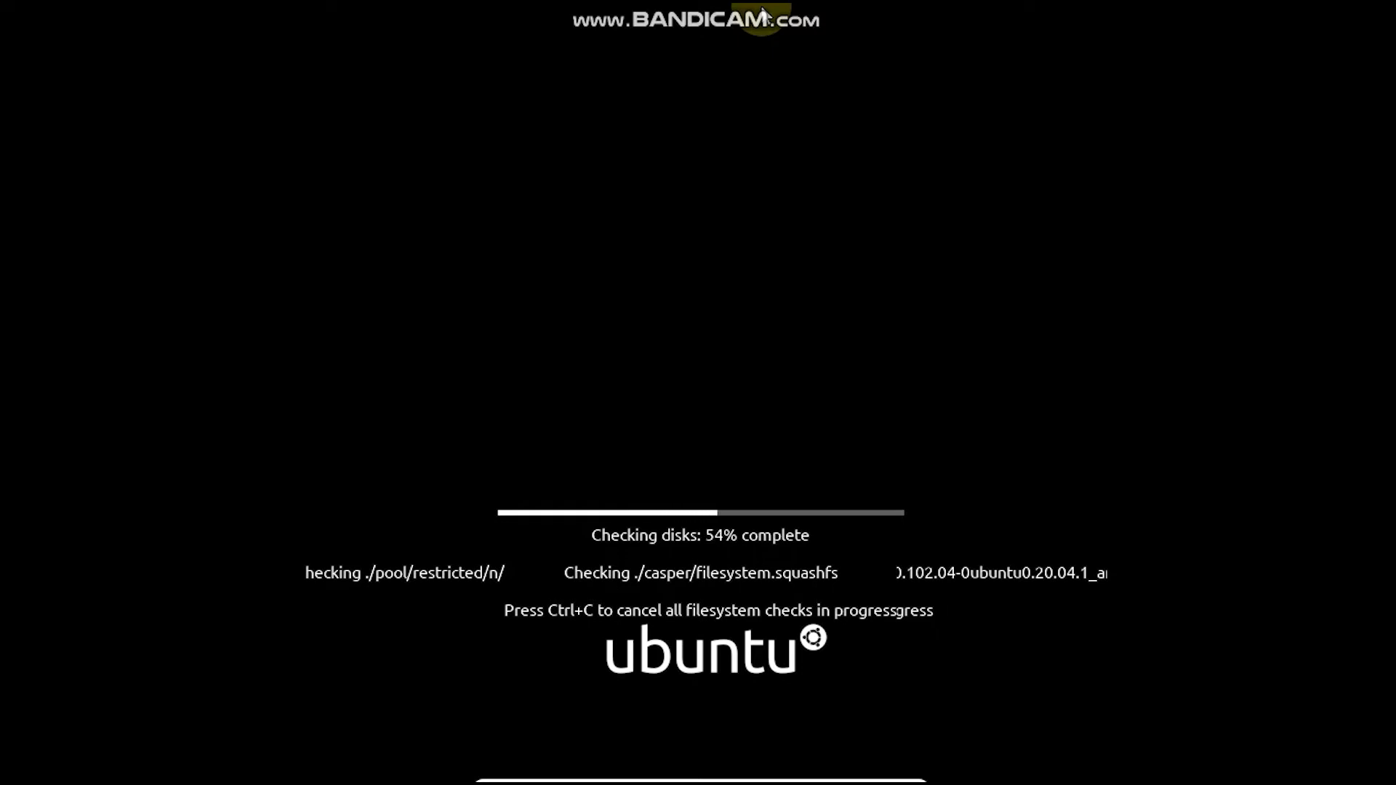
# Start installing Ubuntu in English with the English (US) keyboard layout and a normal installation that includes third-party software
pyautogui.moveTo(763, 9)
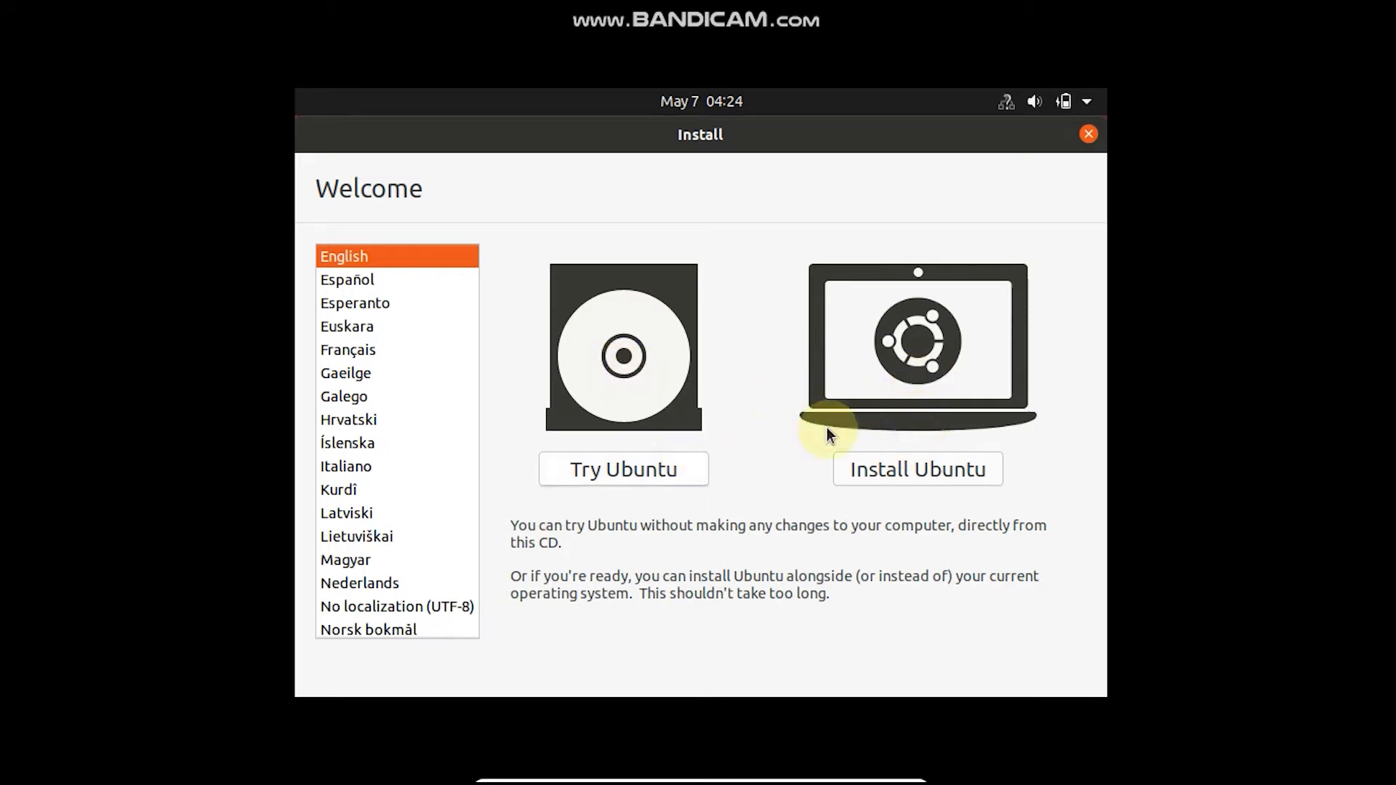
pyautogui.click(869, 468)
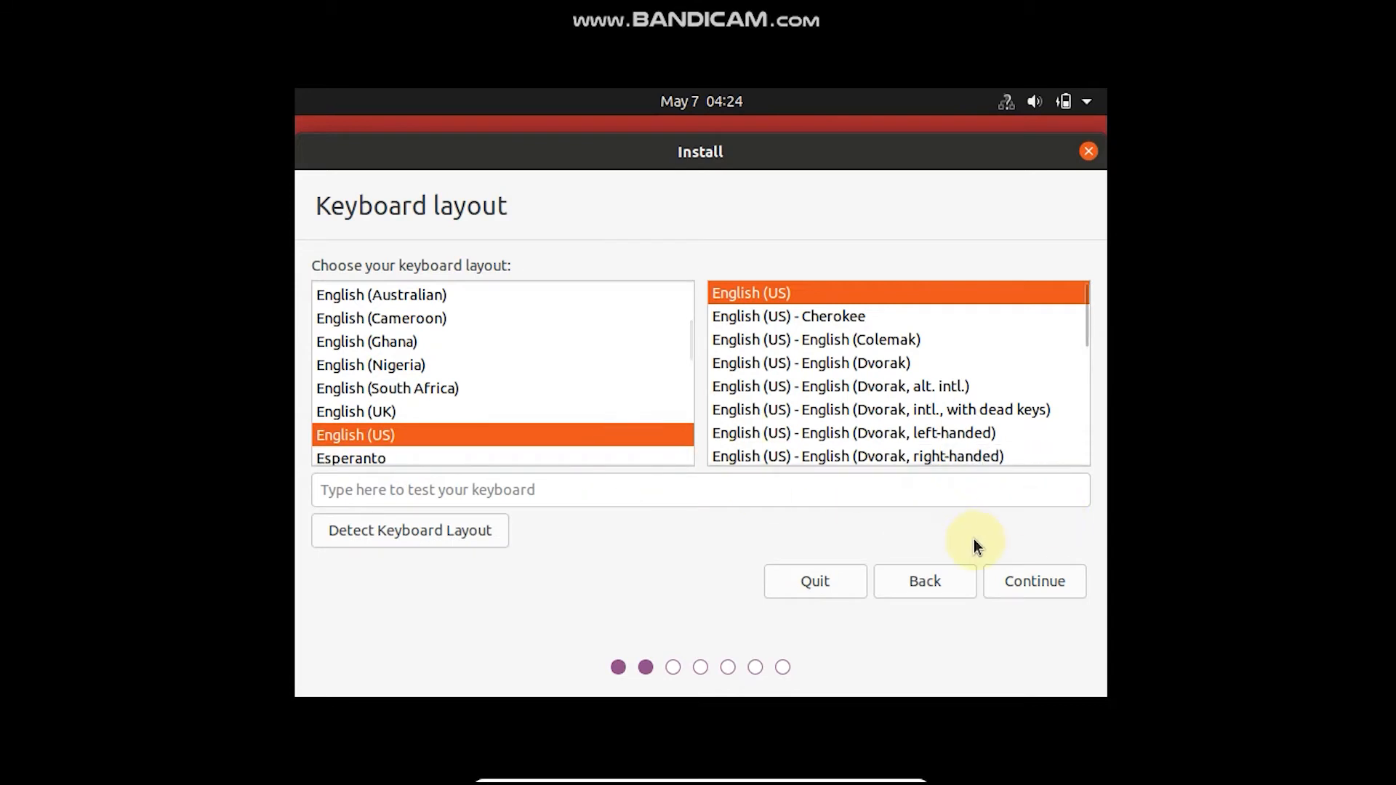
pyautogui.click(1005, 576)
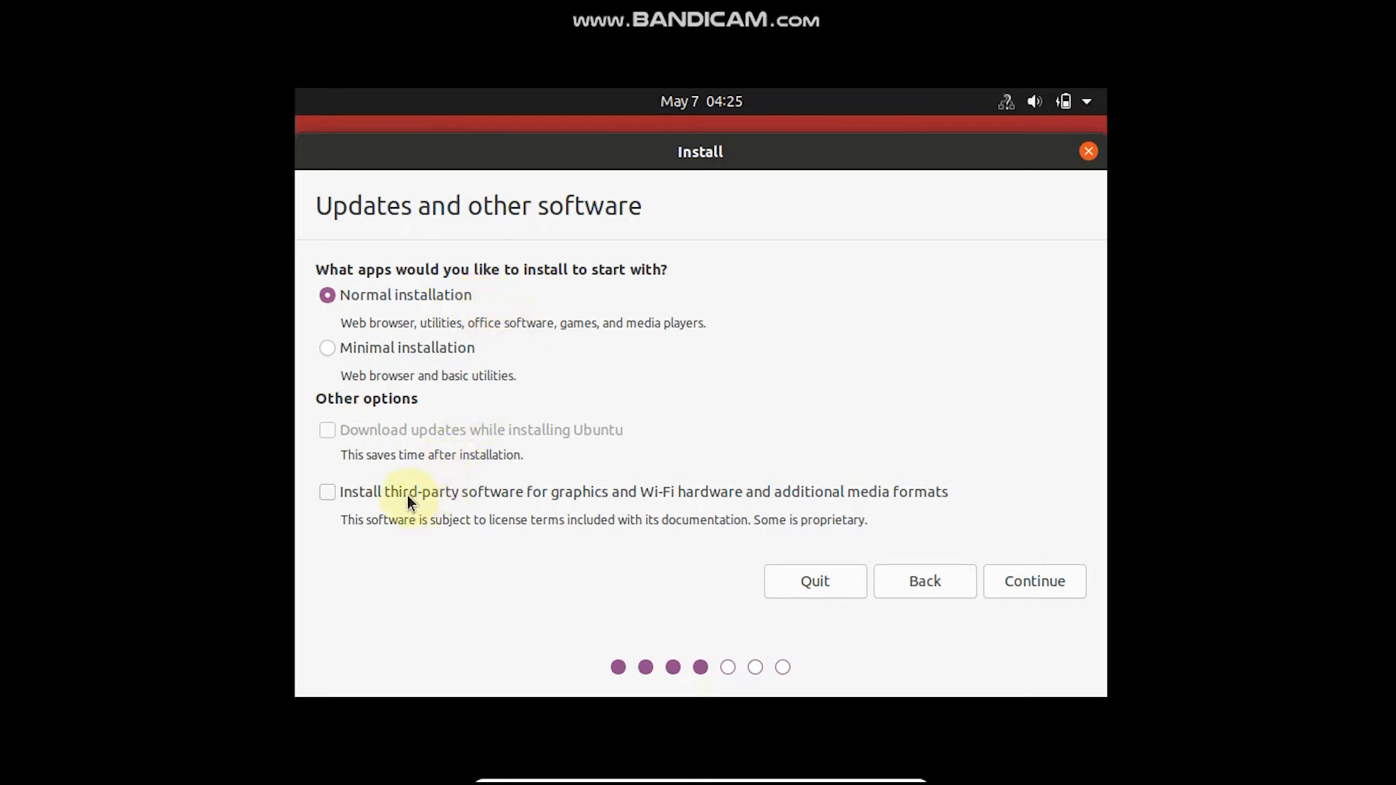
pyautogui.click(369, 492)
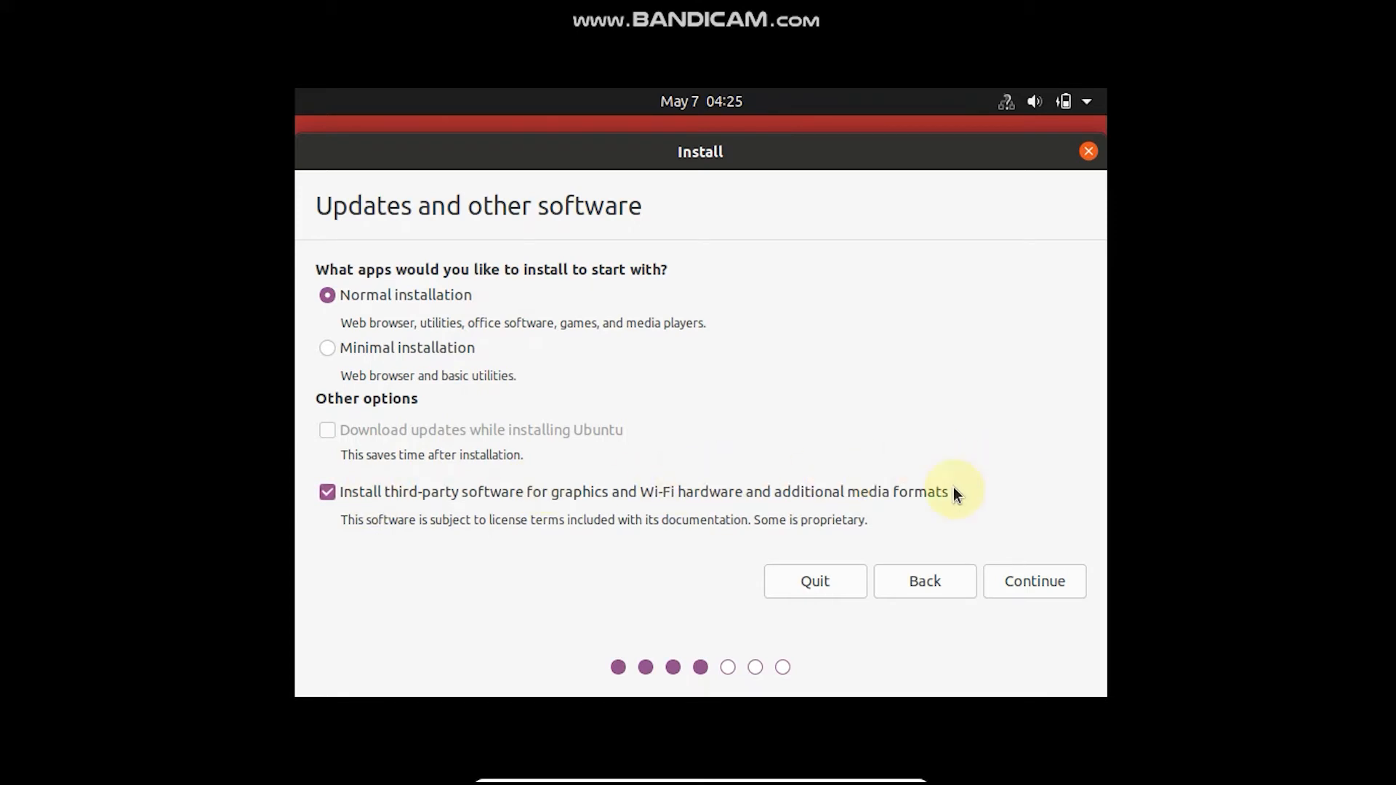
pyautogui.click(1008, 579)
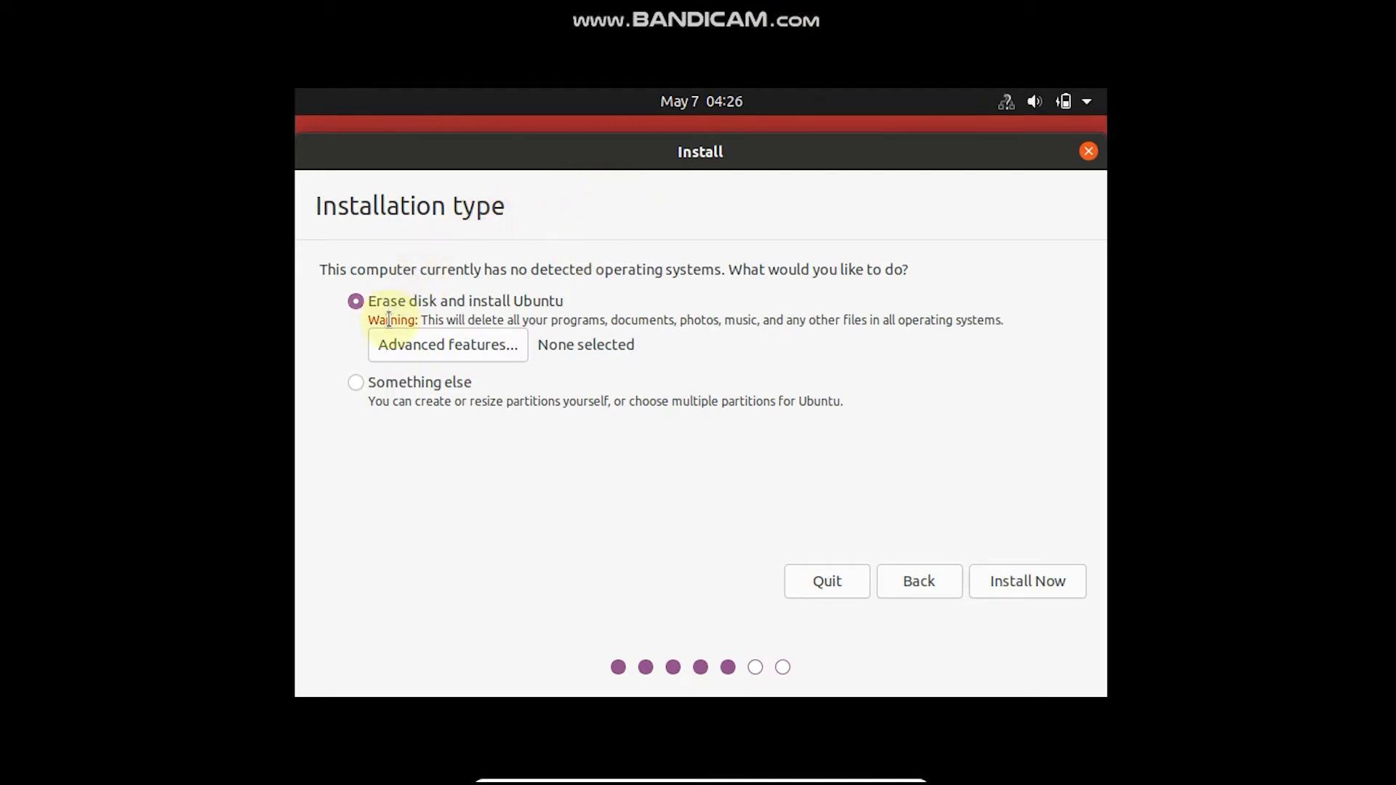
# Choose Something else as the installation type and create a new empty partition table on /dev/sda
pyautogui.click(373, 383)
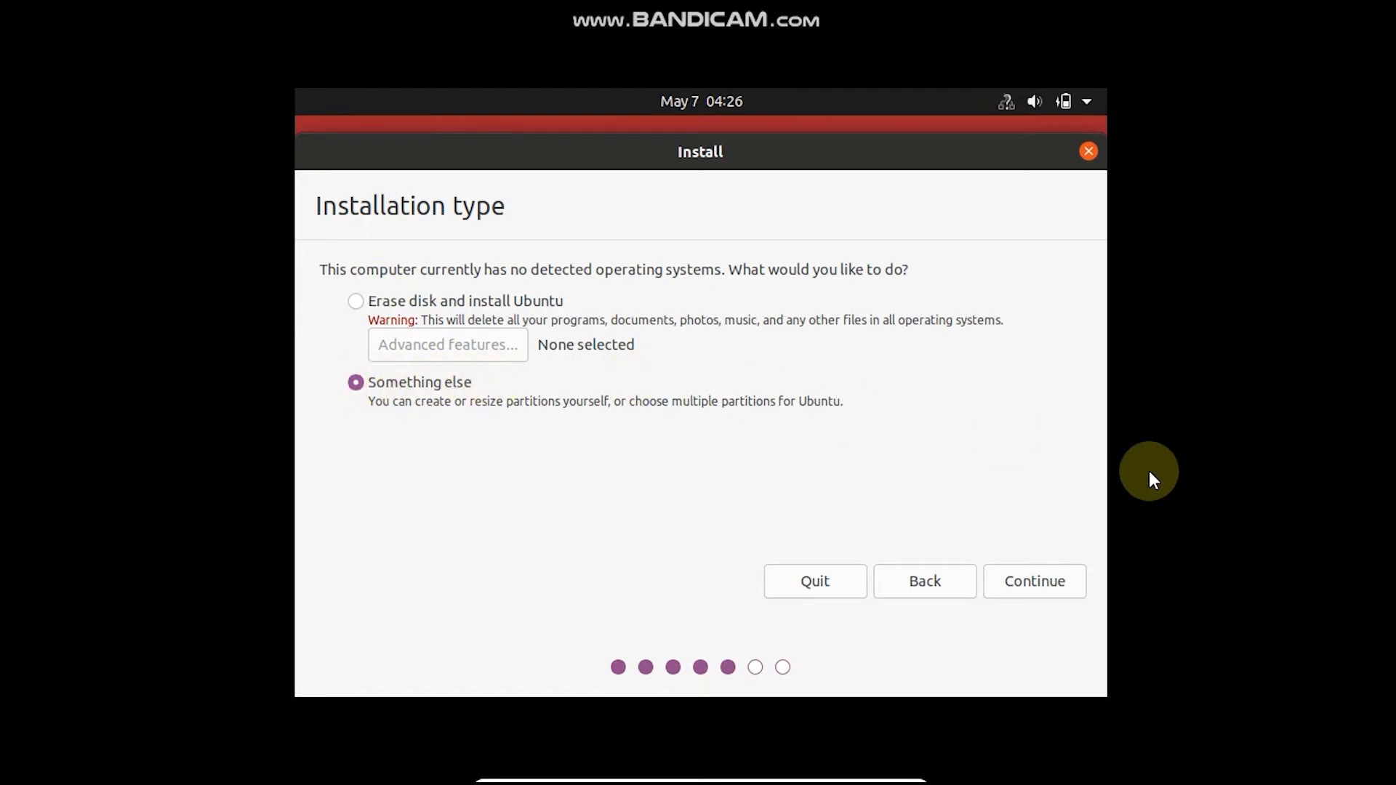
pyautogui.click(1037, 580)
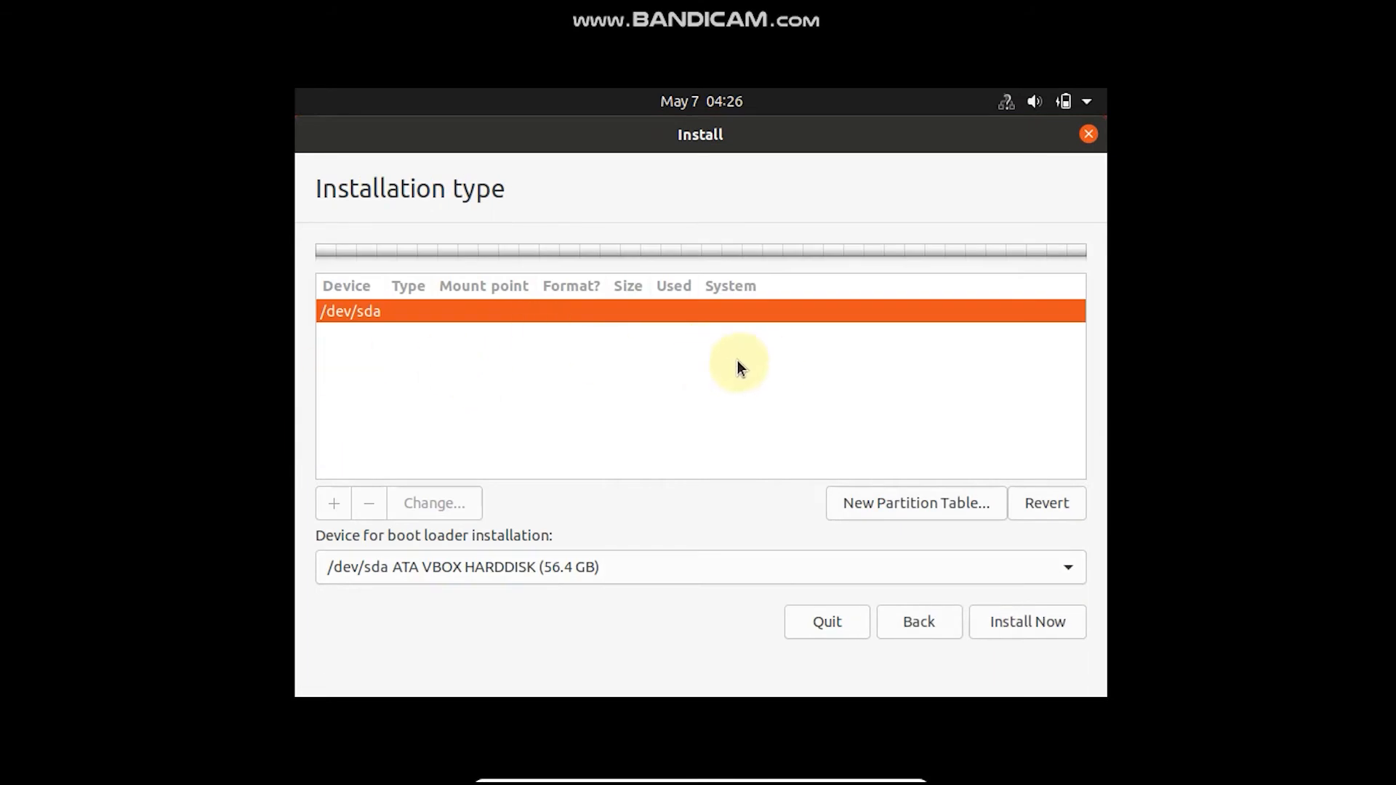
pyautogui.click(855, 505)
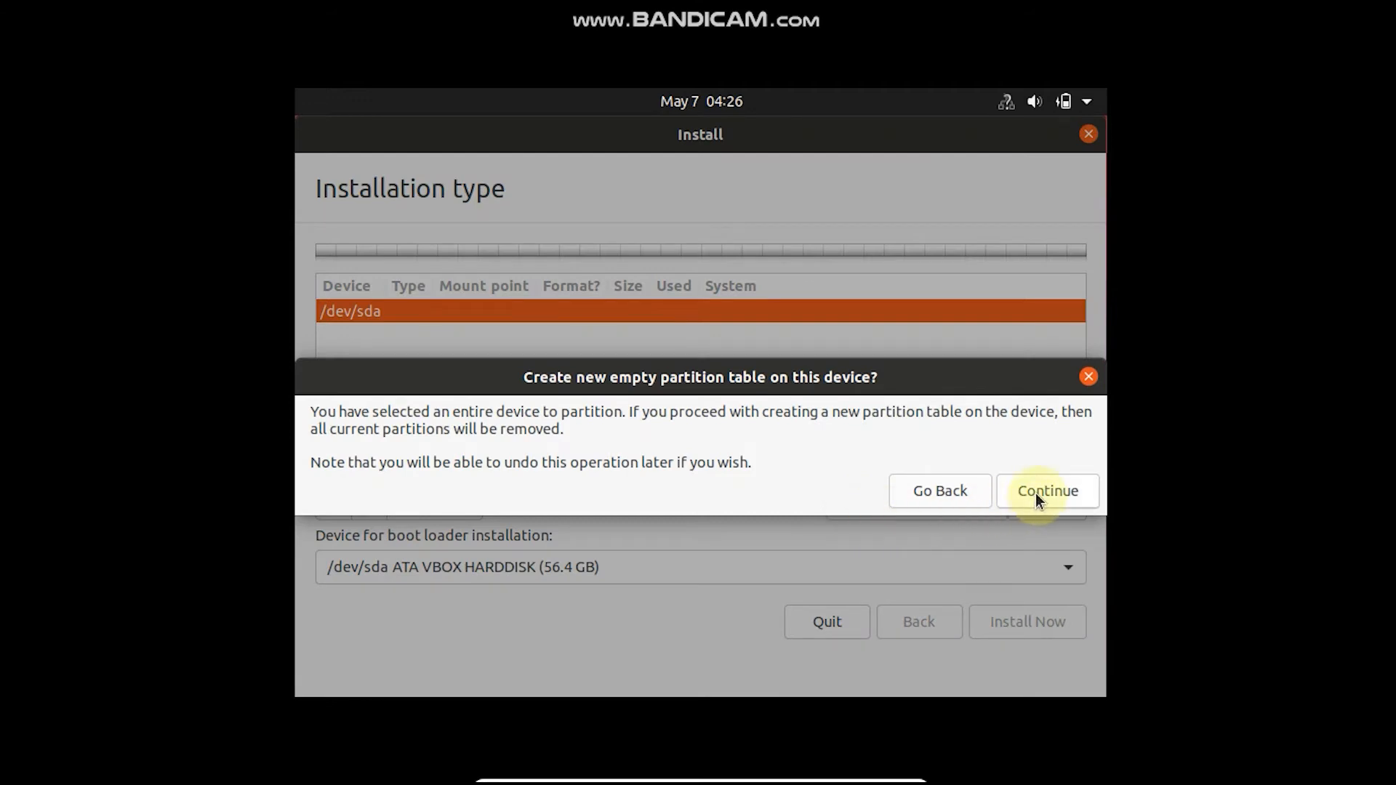
pyautogui.click(1036, 493)
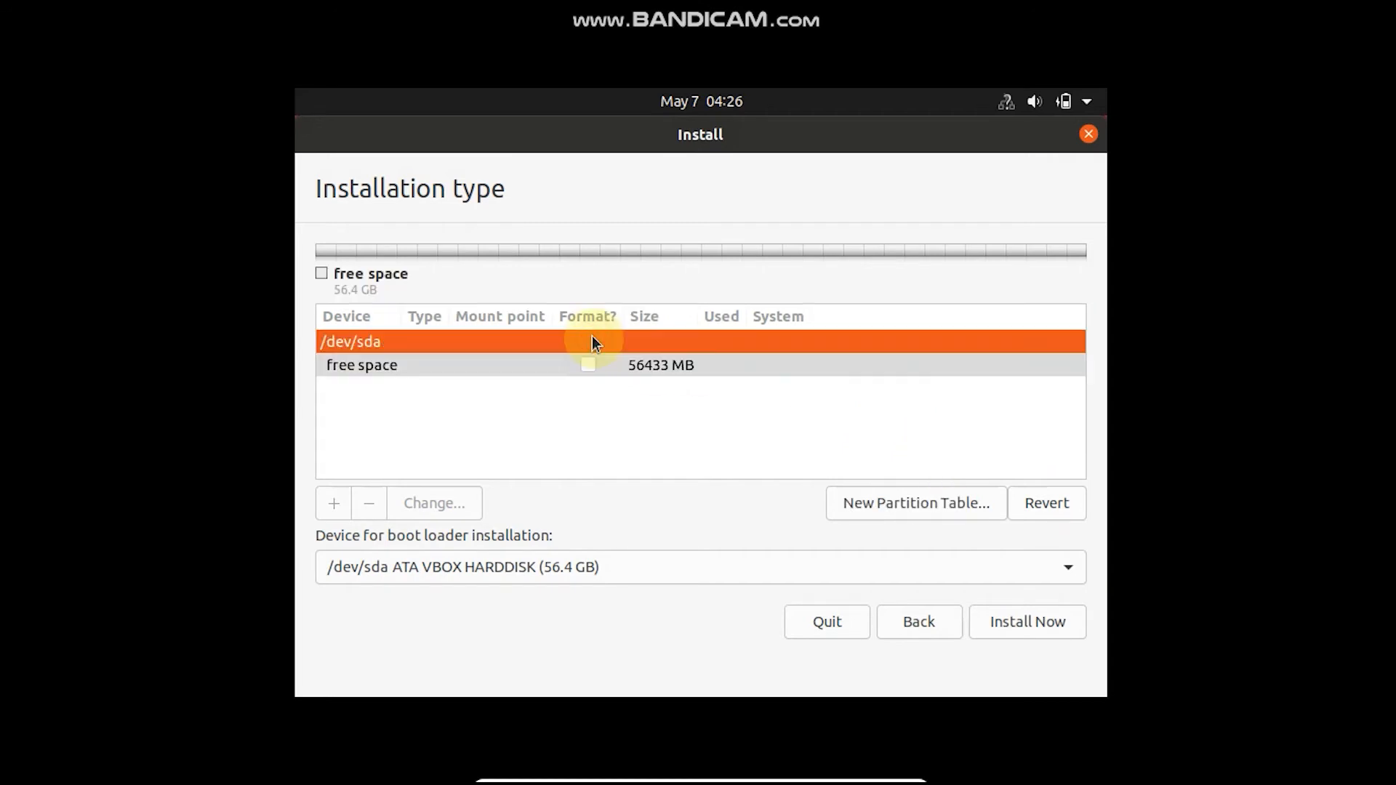
# Create a 50963 MB primary Ext4 partition at the beginning of the free space with mount point /
pyautogui.click(614, 364)
pyautogui.doubleClick(615, 364)
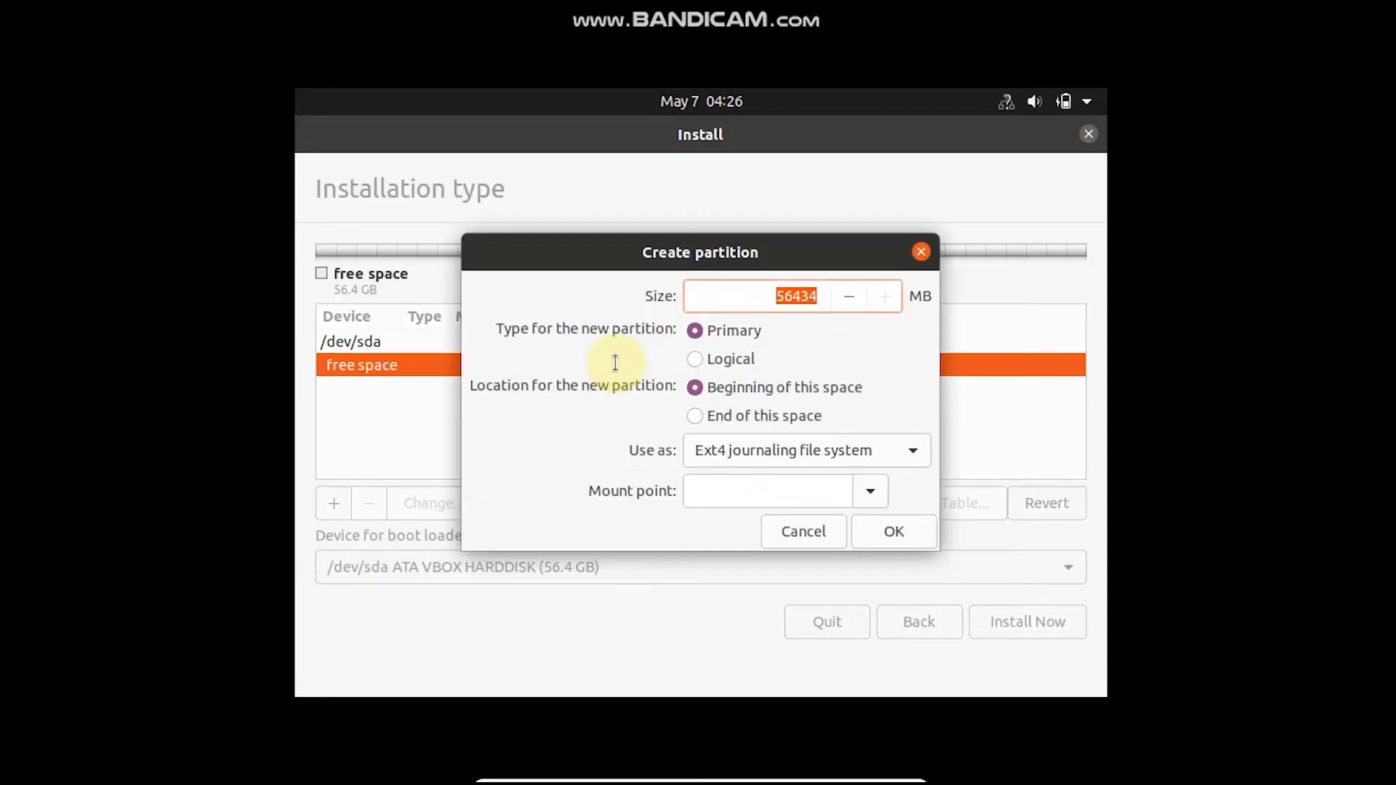
pyautogui.click(850, 296)
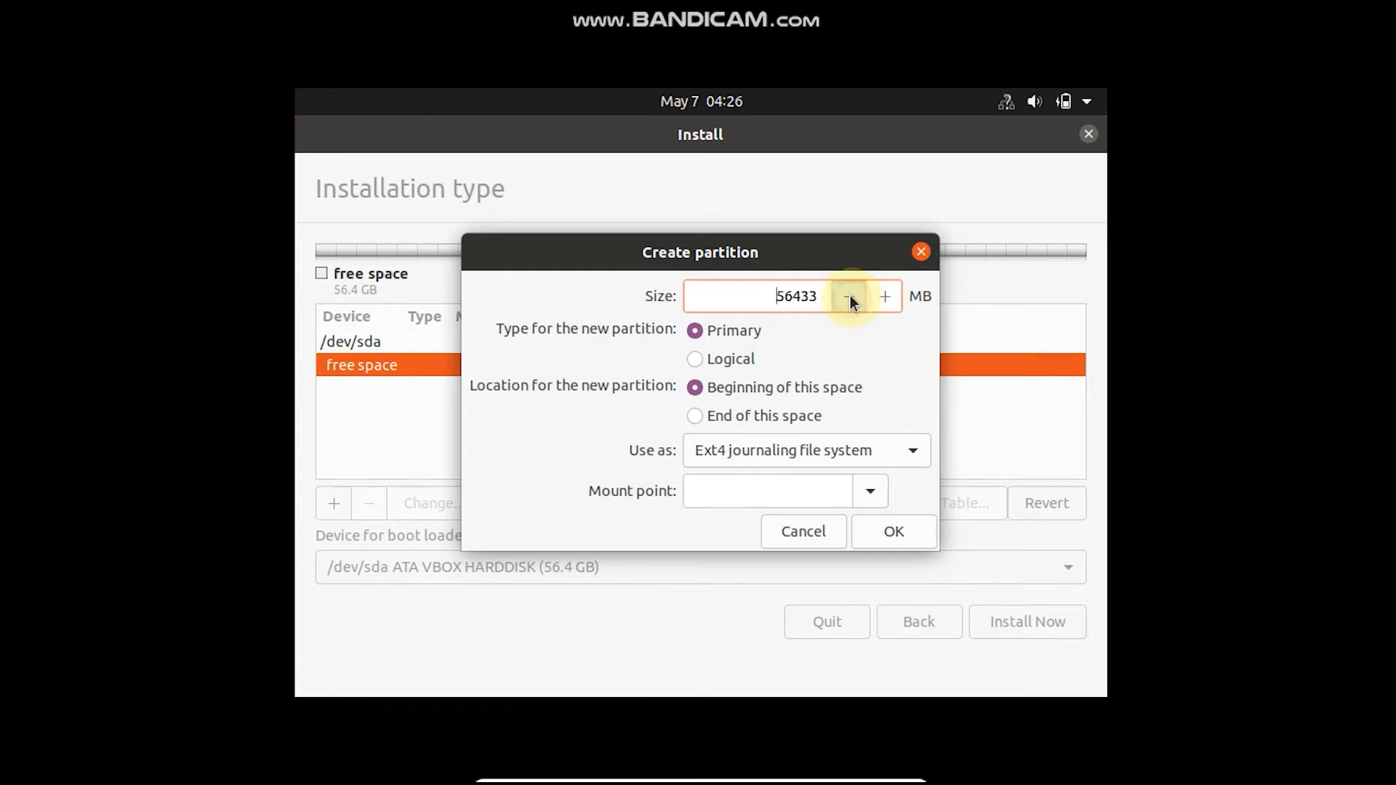
pyautogui.moveTo(850, 295); pyautogui.dragTo(849, 296)
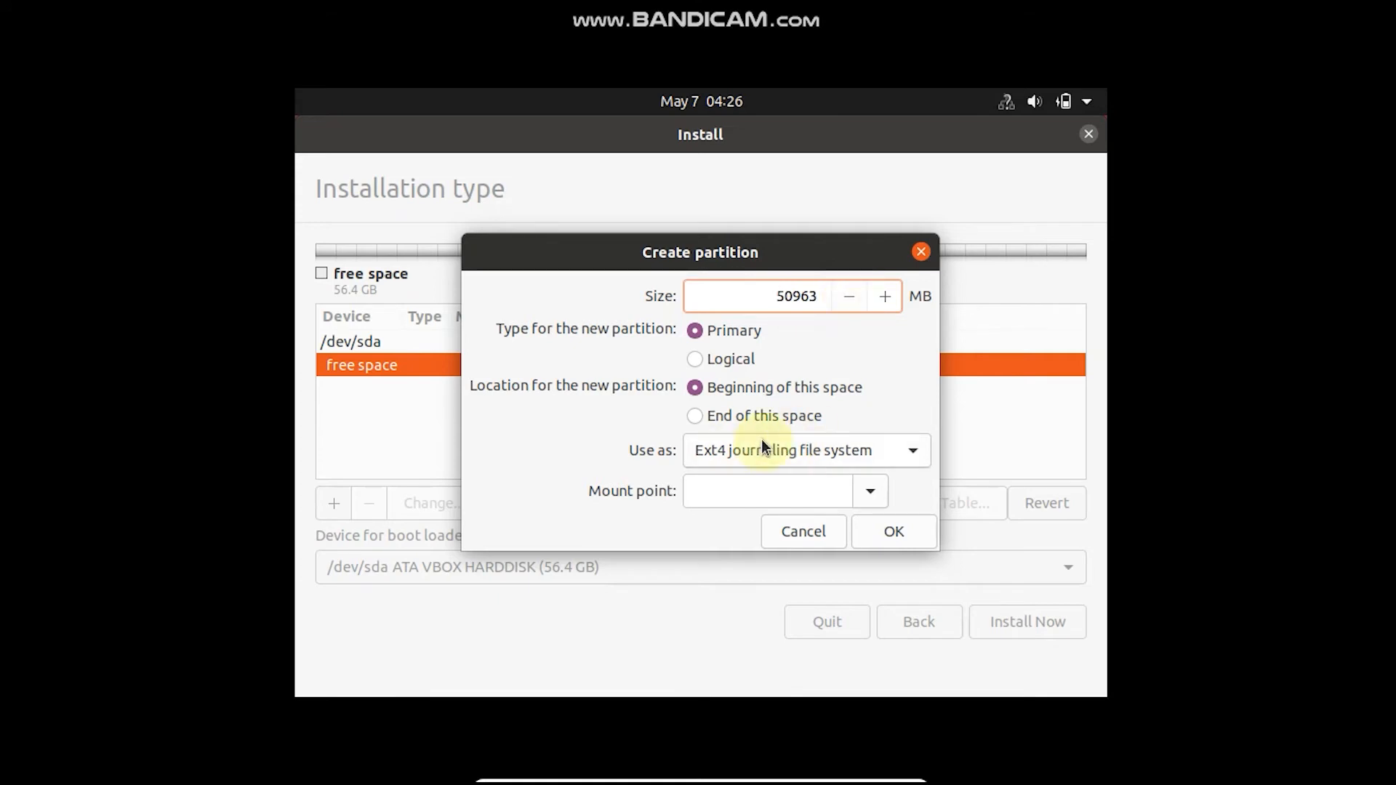
pyautogui.click(879, 492)
pyautogui.click(709, 216)
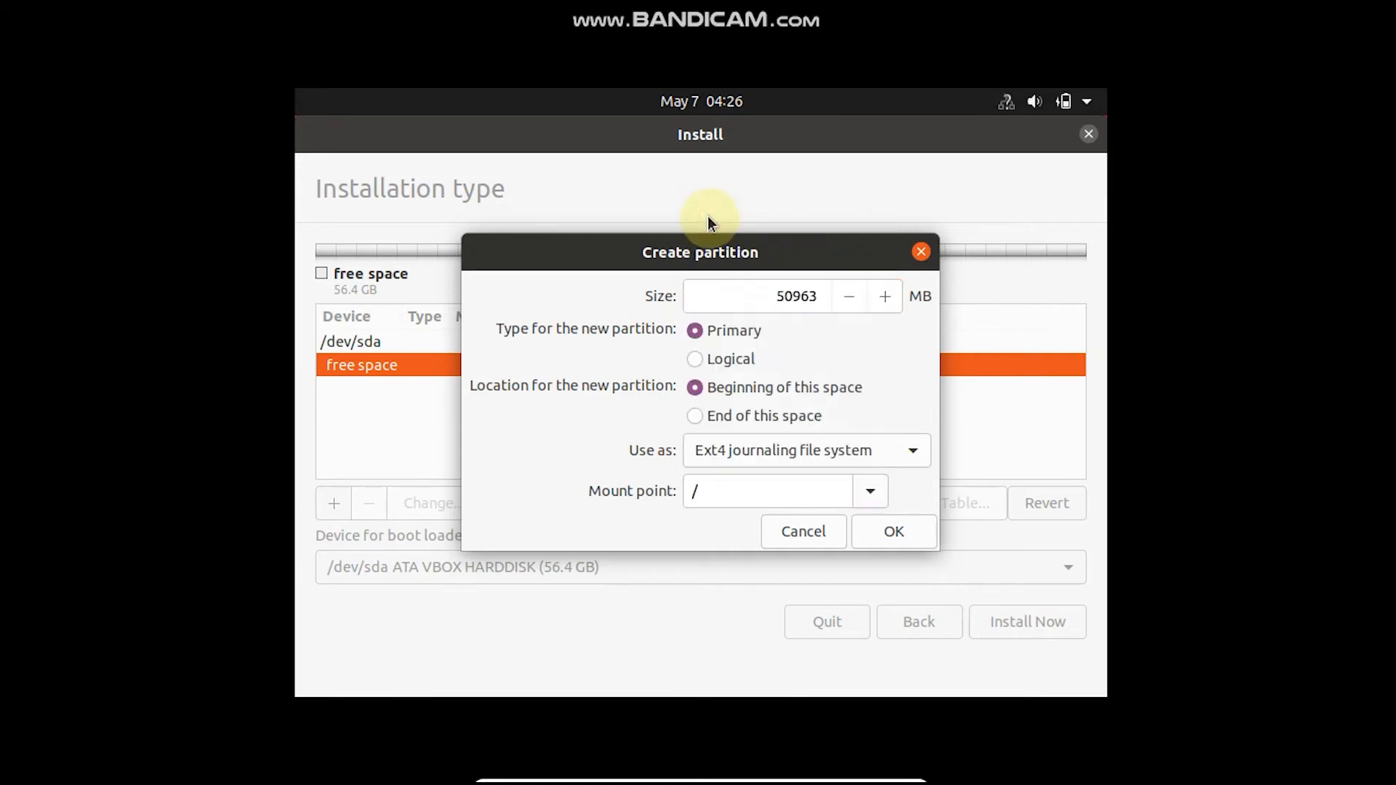
pyautogui.click(888, 532)
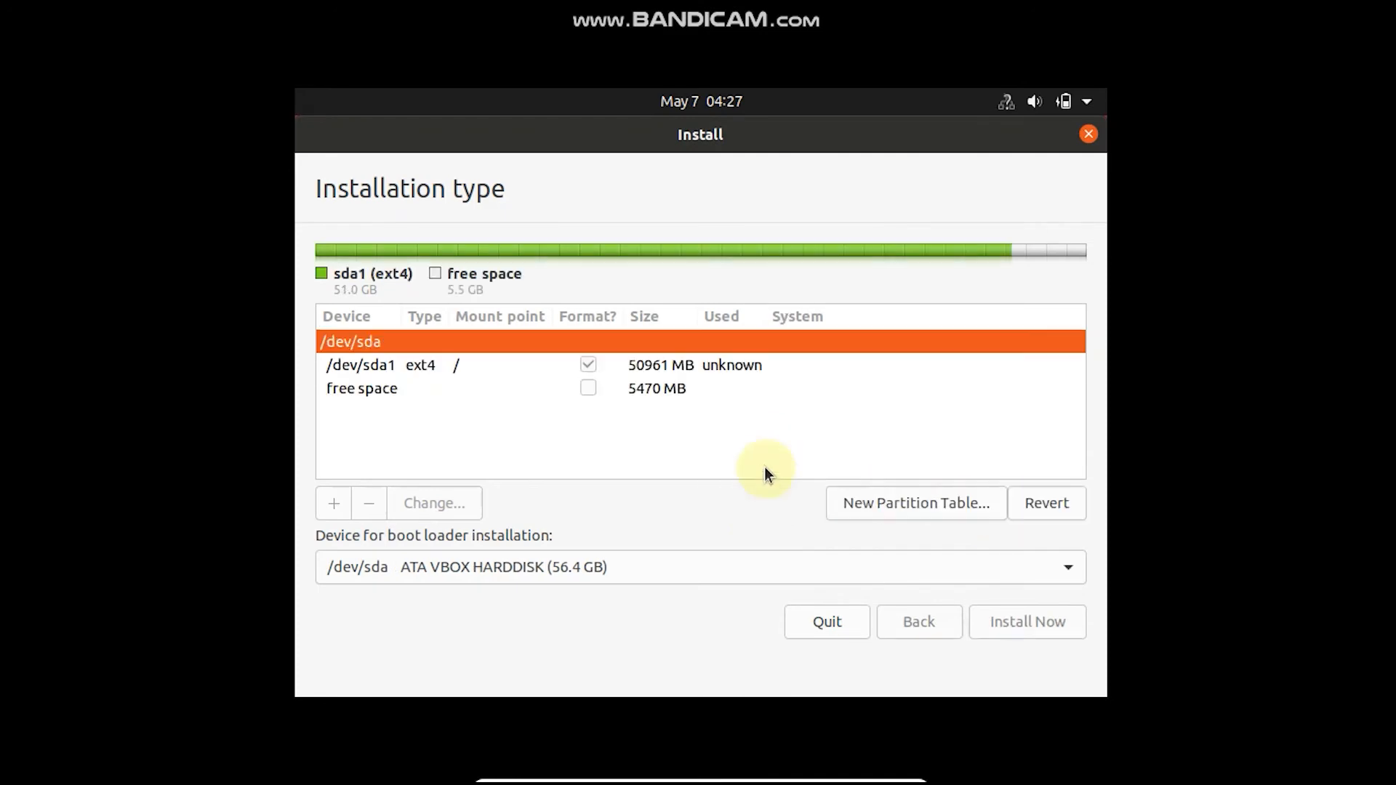
# Create a logical 5471 MB swap area in the remaining free space
pyautogui.click(635, 386)
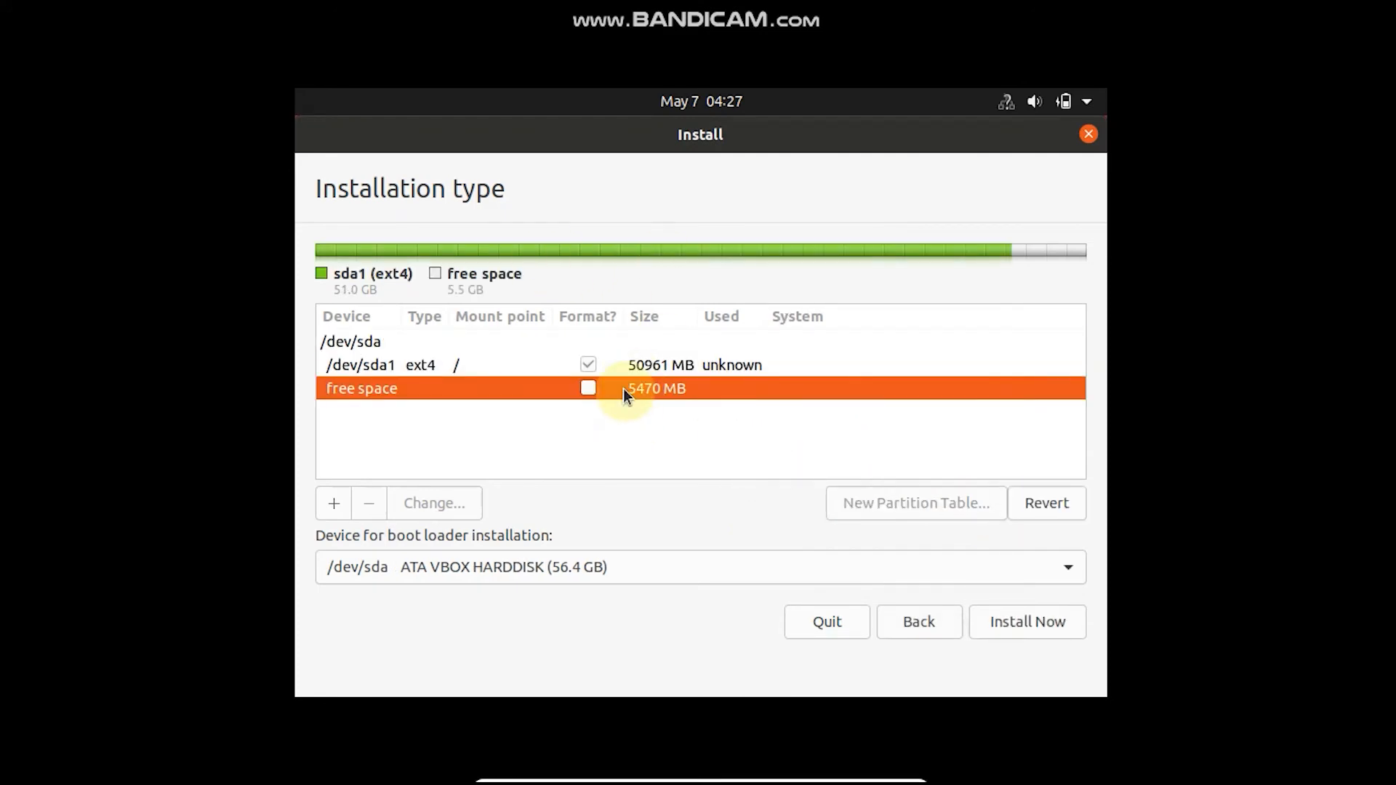
pyautogui.doubleClick(622, 388)
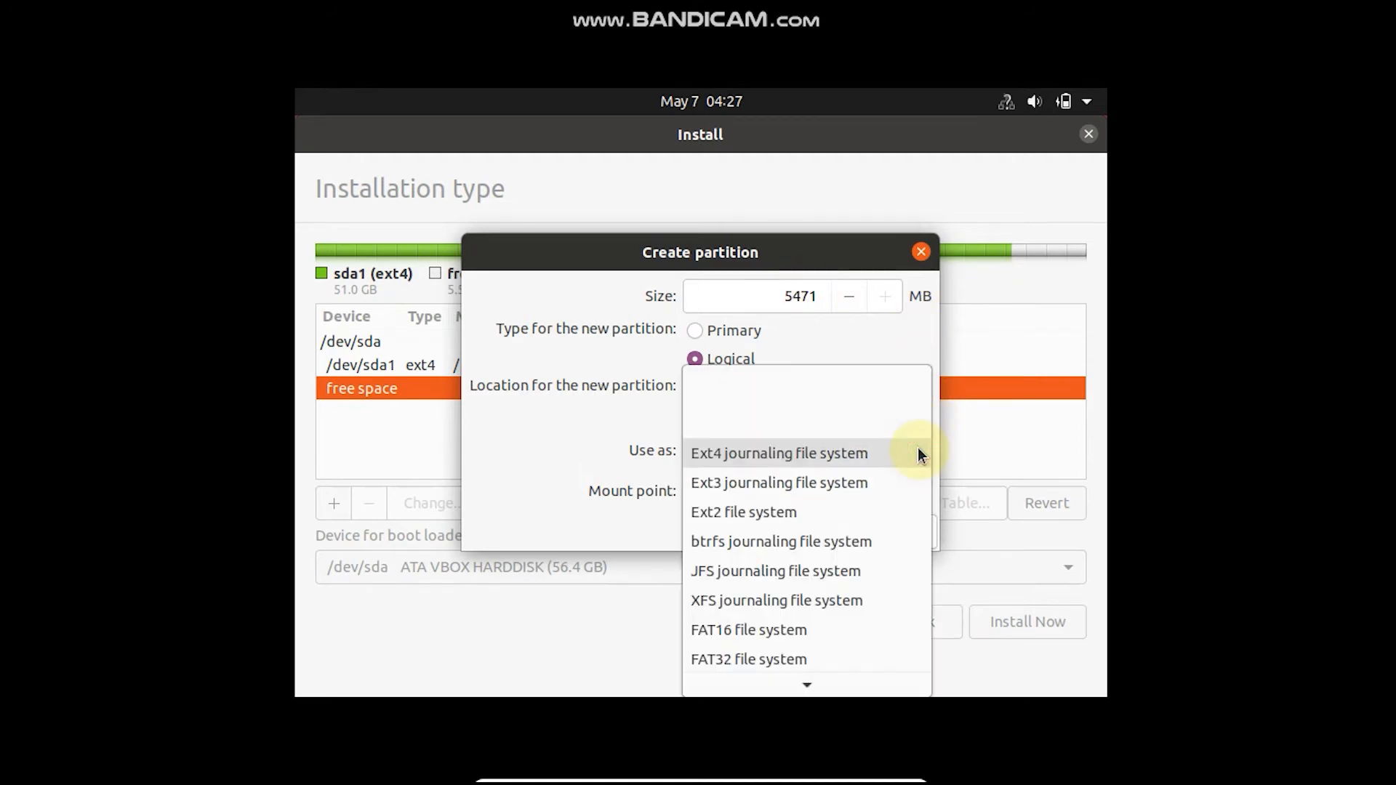
pyautogui.click(734, 614)
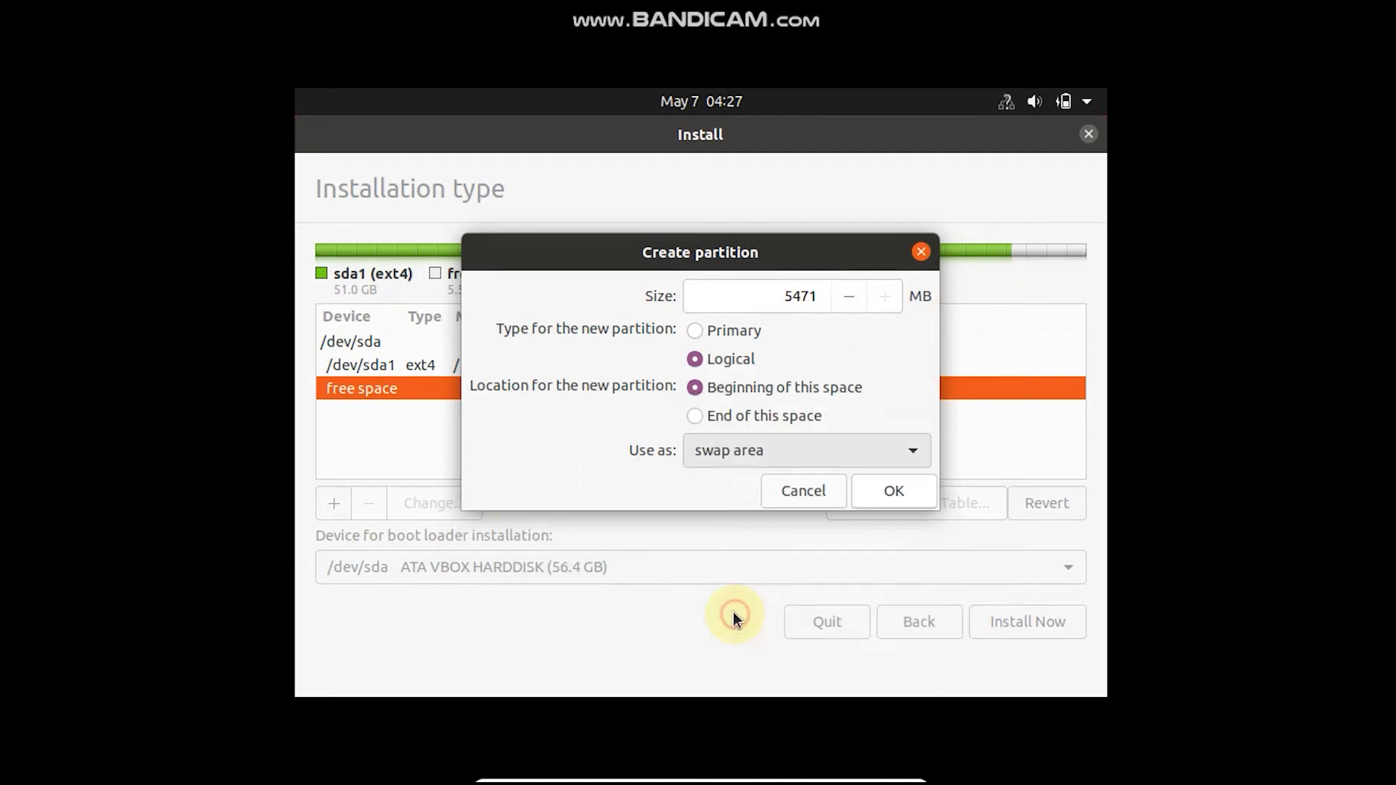
pyautogui.click(877, 489)
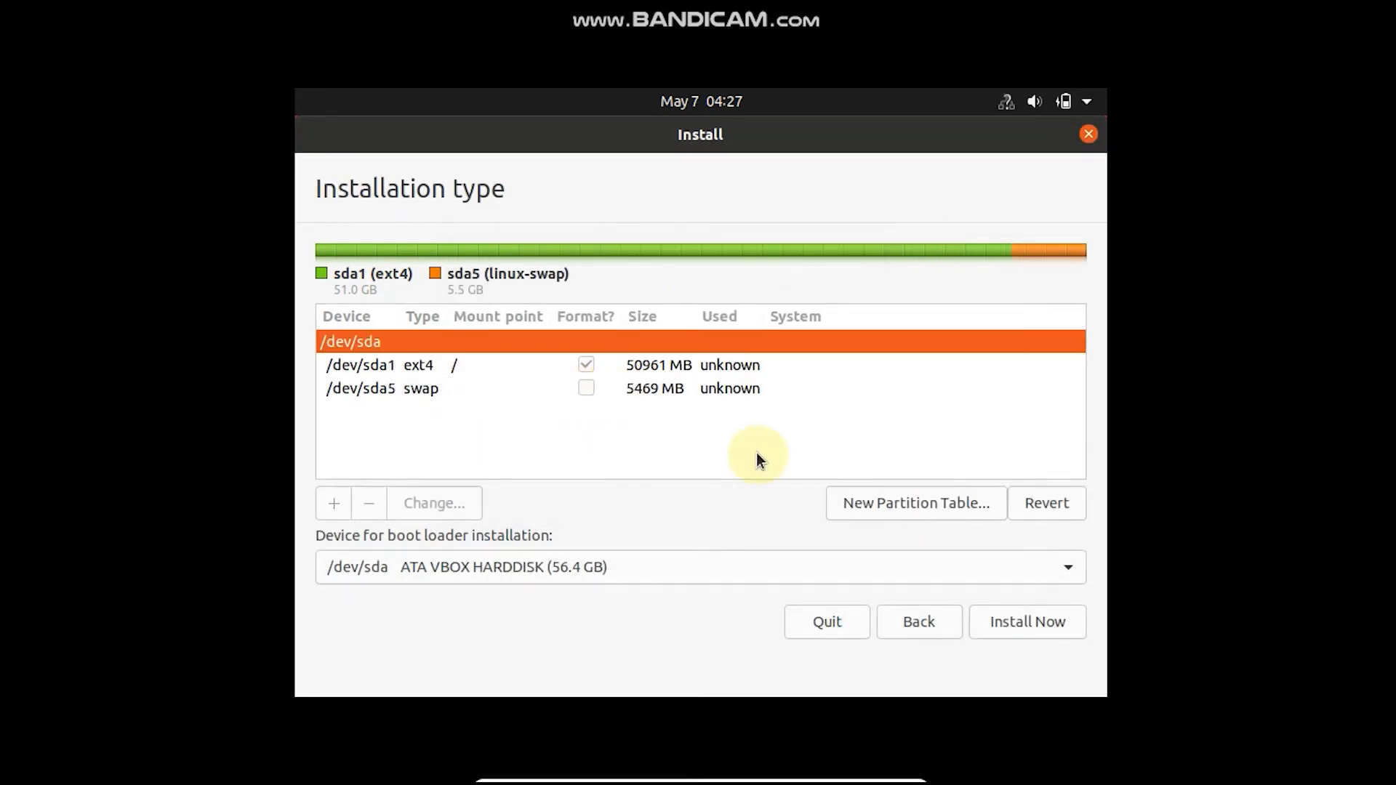
# Start the installation by writing the partition changes to disk and set the location to Manila
pyautogui.click(994, 618)
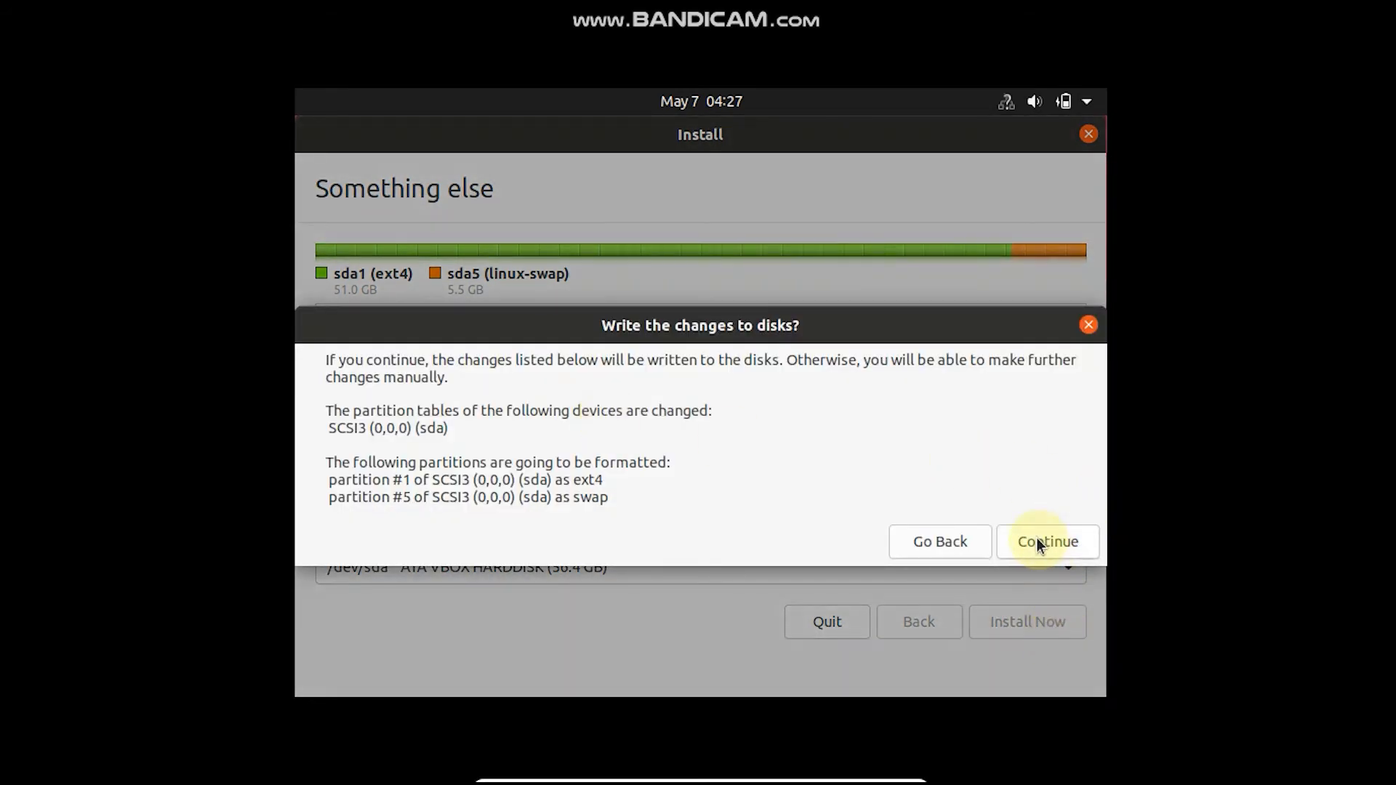
pyautogui.click(1038, 542)
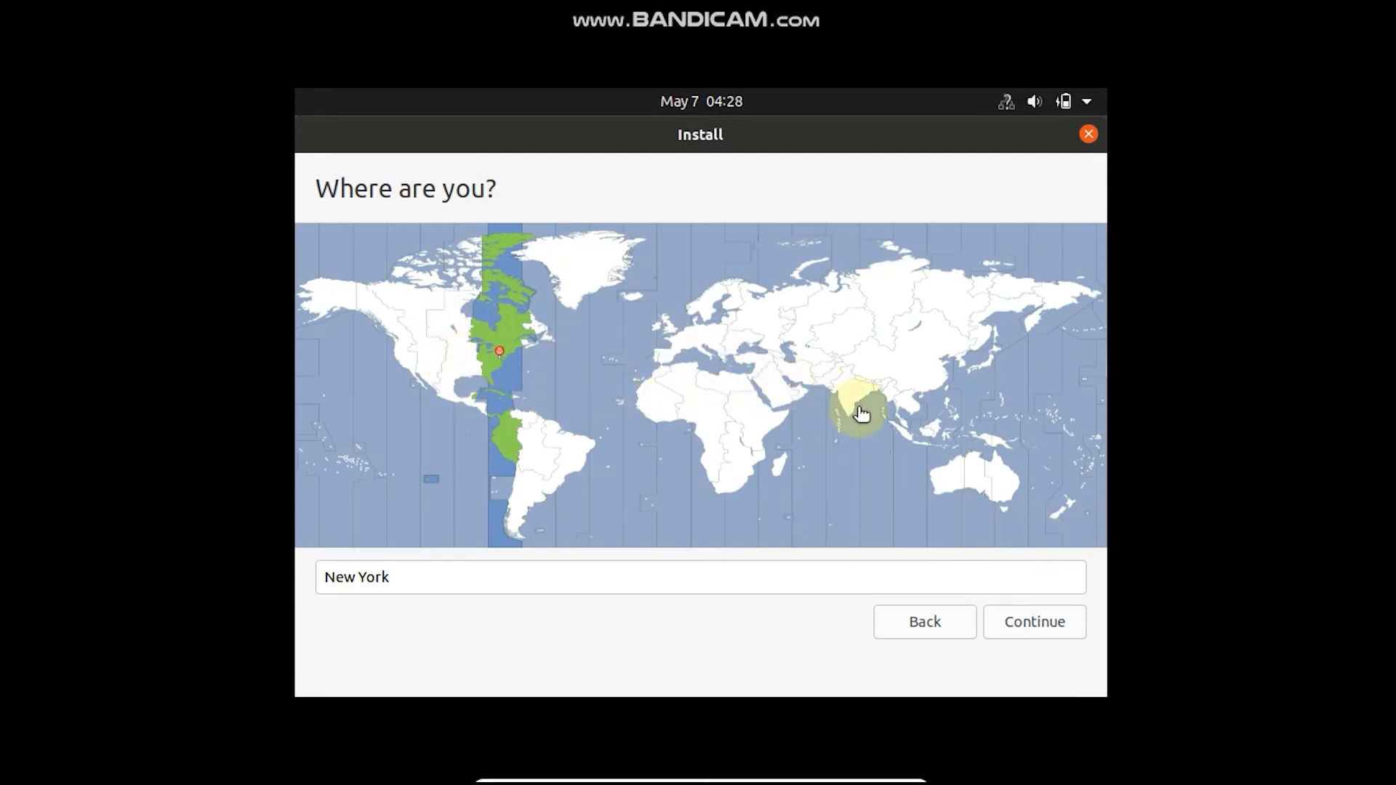
pyautogui.click(950, 406)
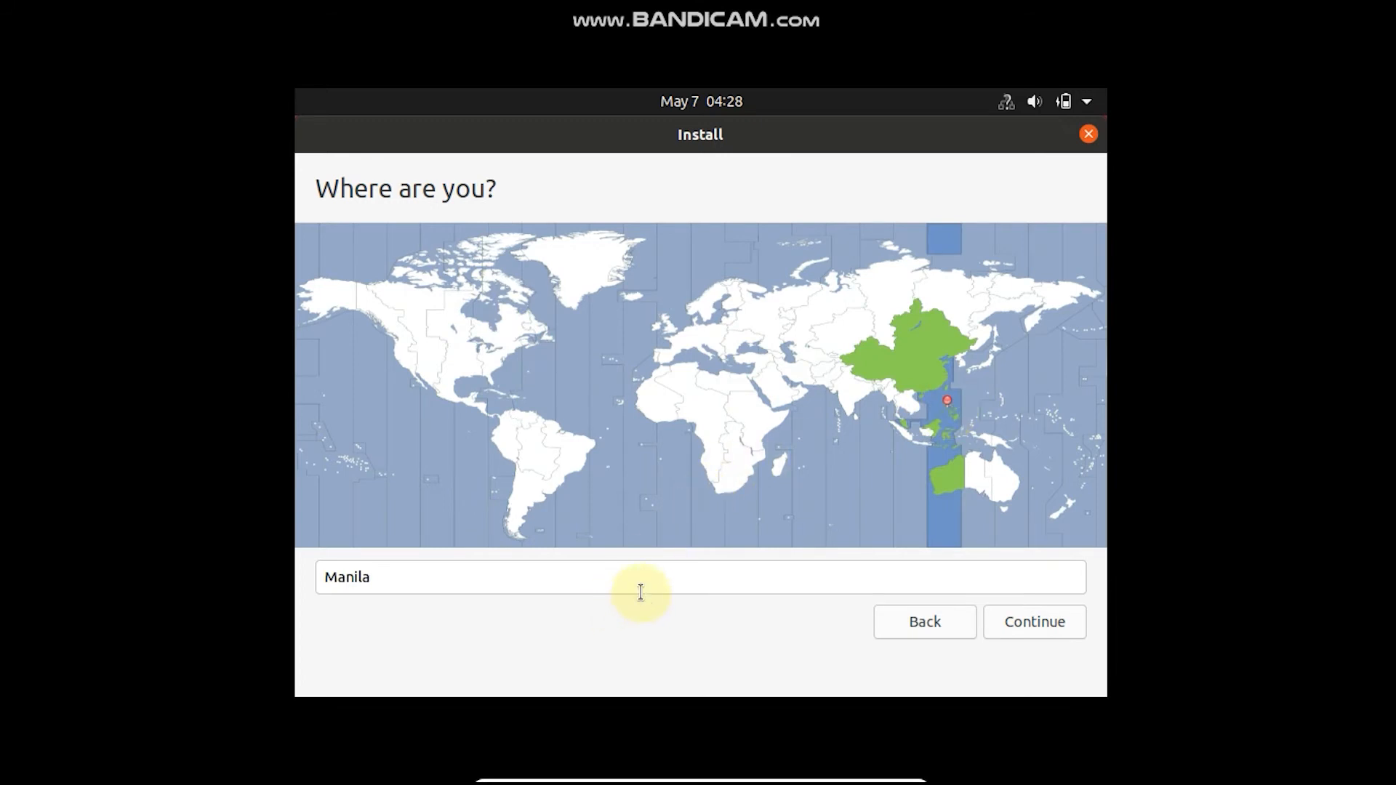
pyautogui.click(1033, 626)
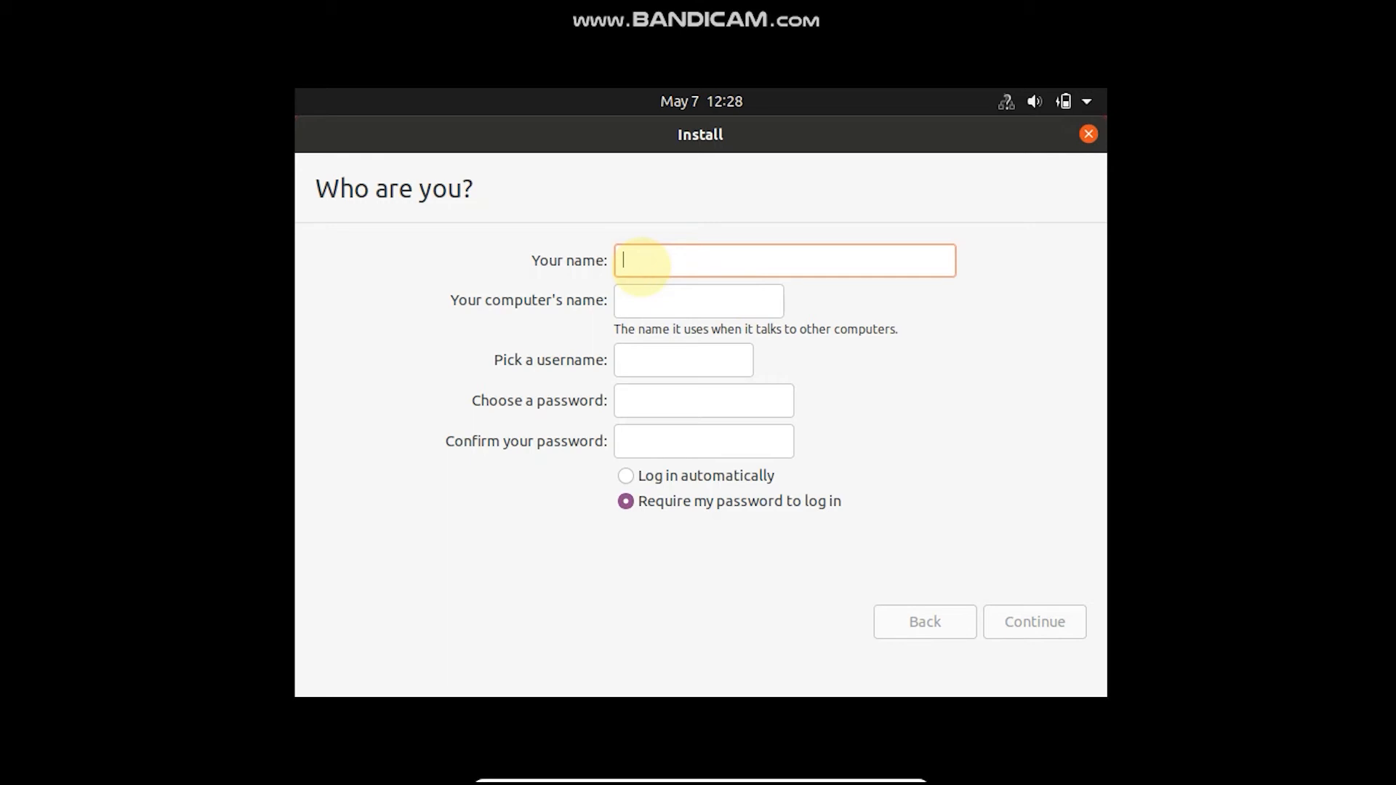
# Enter PlatformTech as the name of the new account, keeping the suggested computer name and username
pyautogui.write('Pa')
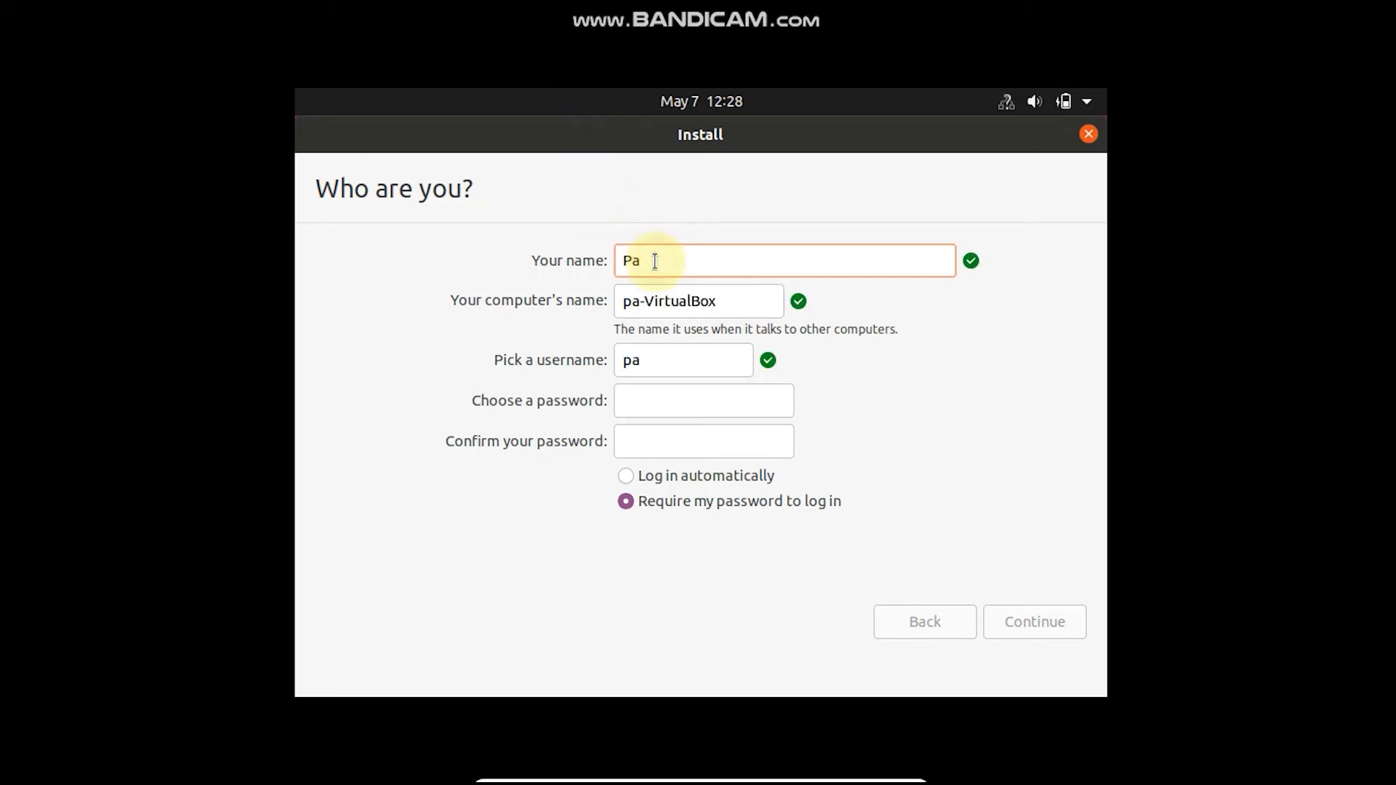
pyautogui.press('BackSpace')
pyautogui.write('lat')
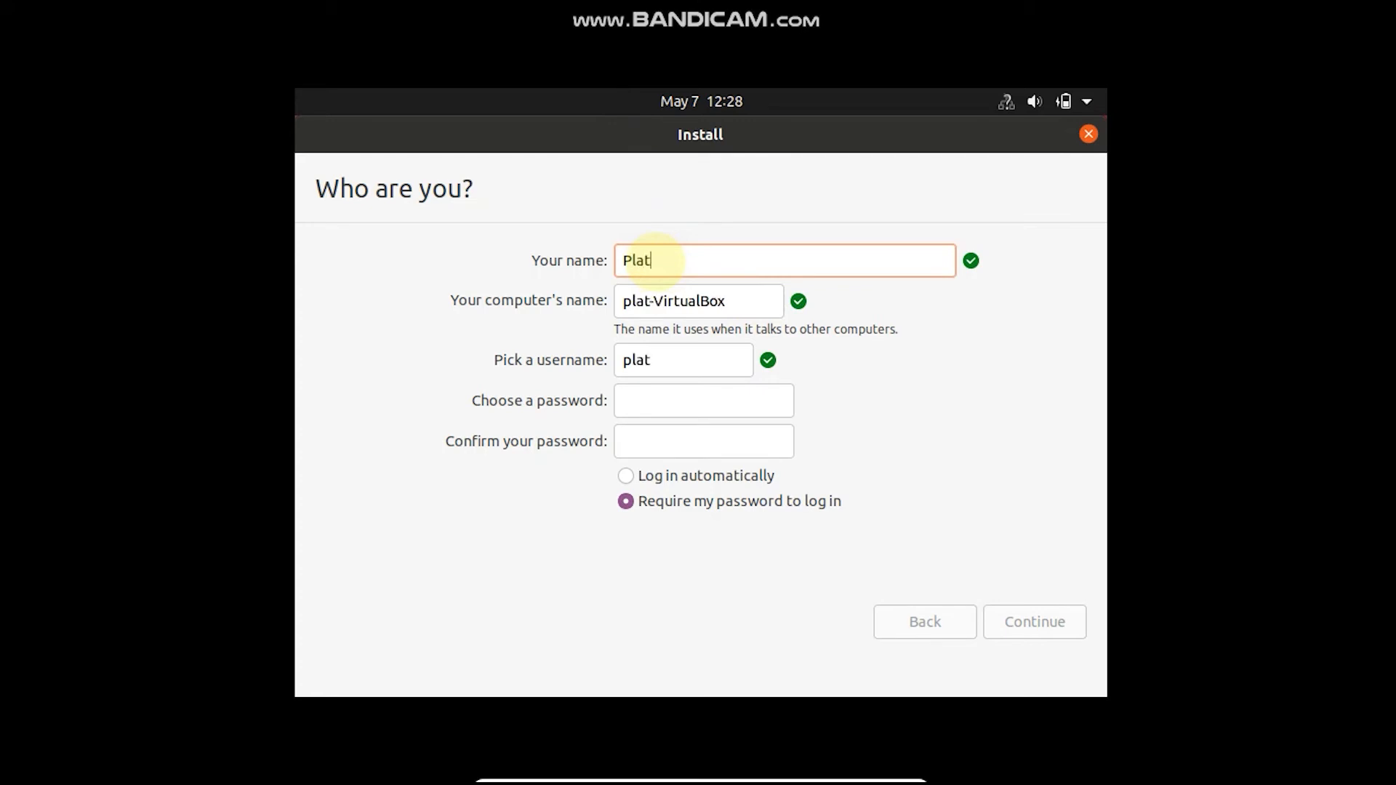
pyautogui.write('formTech')
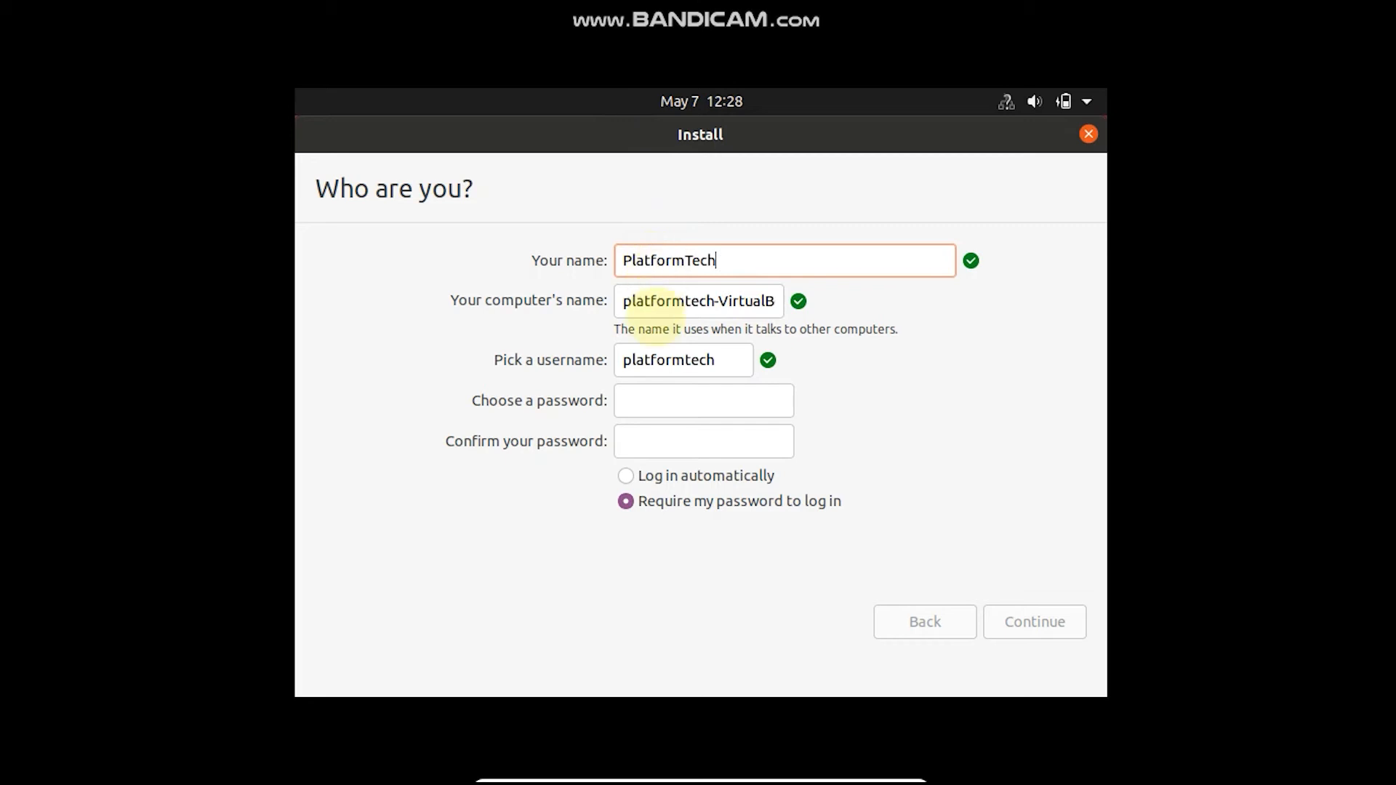
# Enter and confirm the account password, keep it required for login, and submit the account details
pyautogui.click(622, 408)
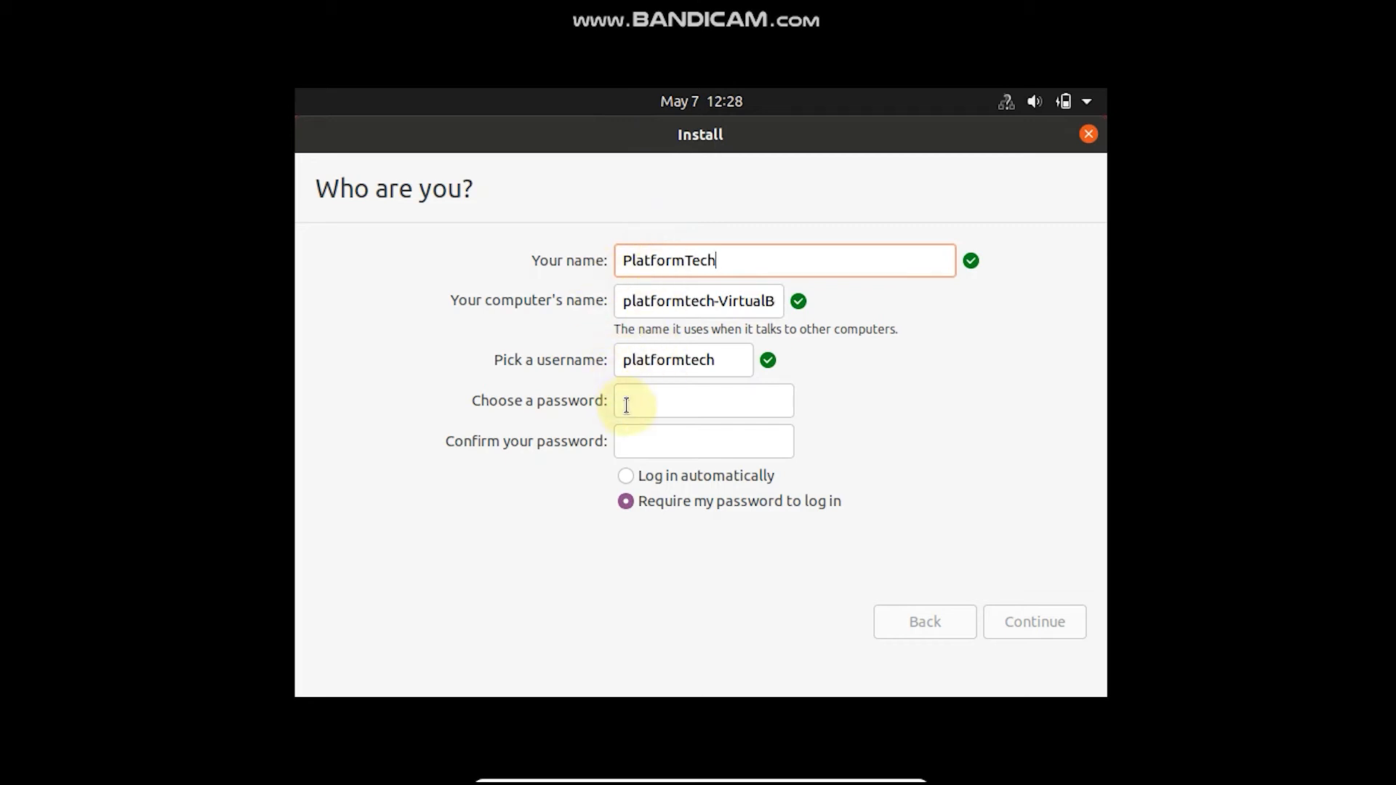
pyautogui.click(644, 405)
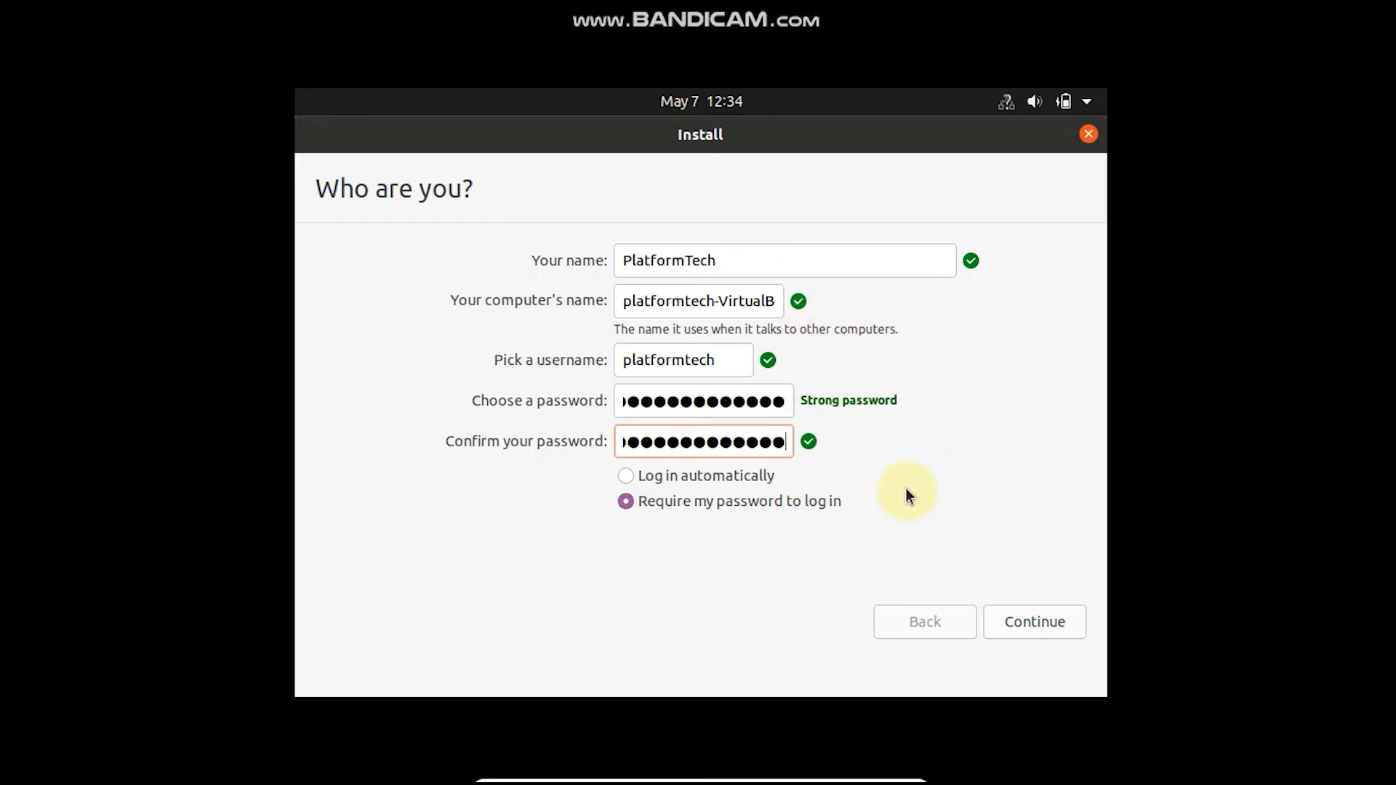
pyautogui.click(1056, 627)
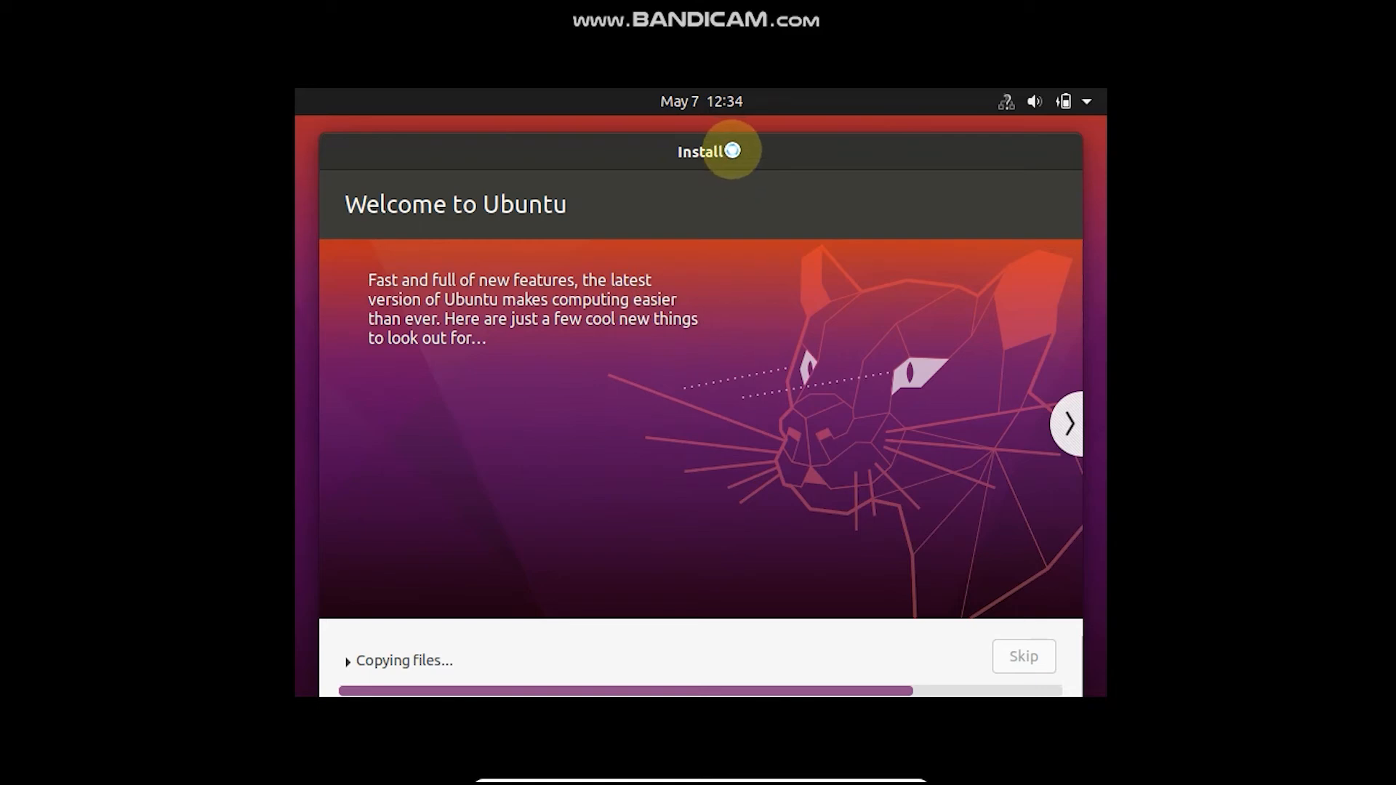
# Look through the installer's slides on Ubuntu's software and features, up to Help and support
pyautogui.click(1067, 426)
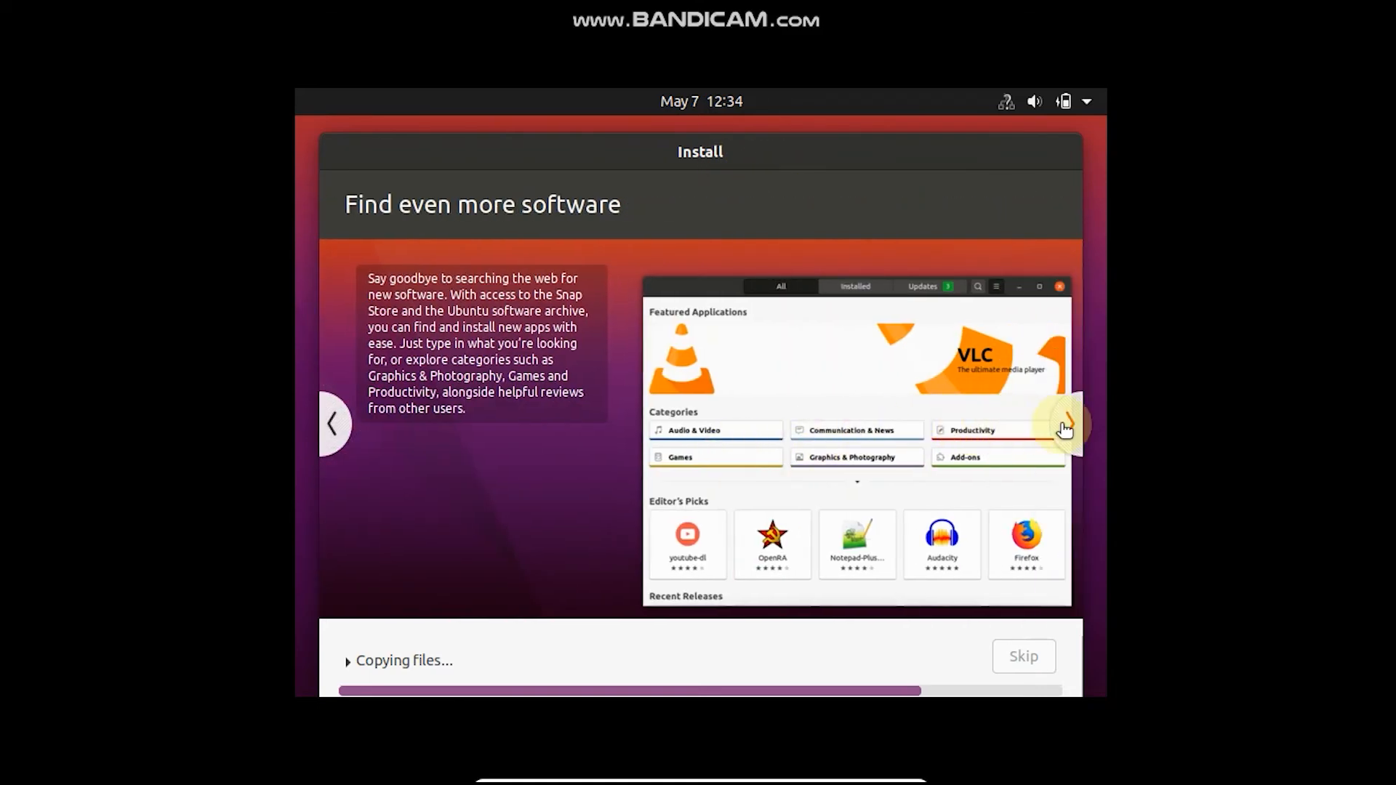
pyautogui.click(1069, 422)
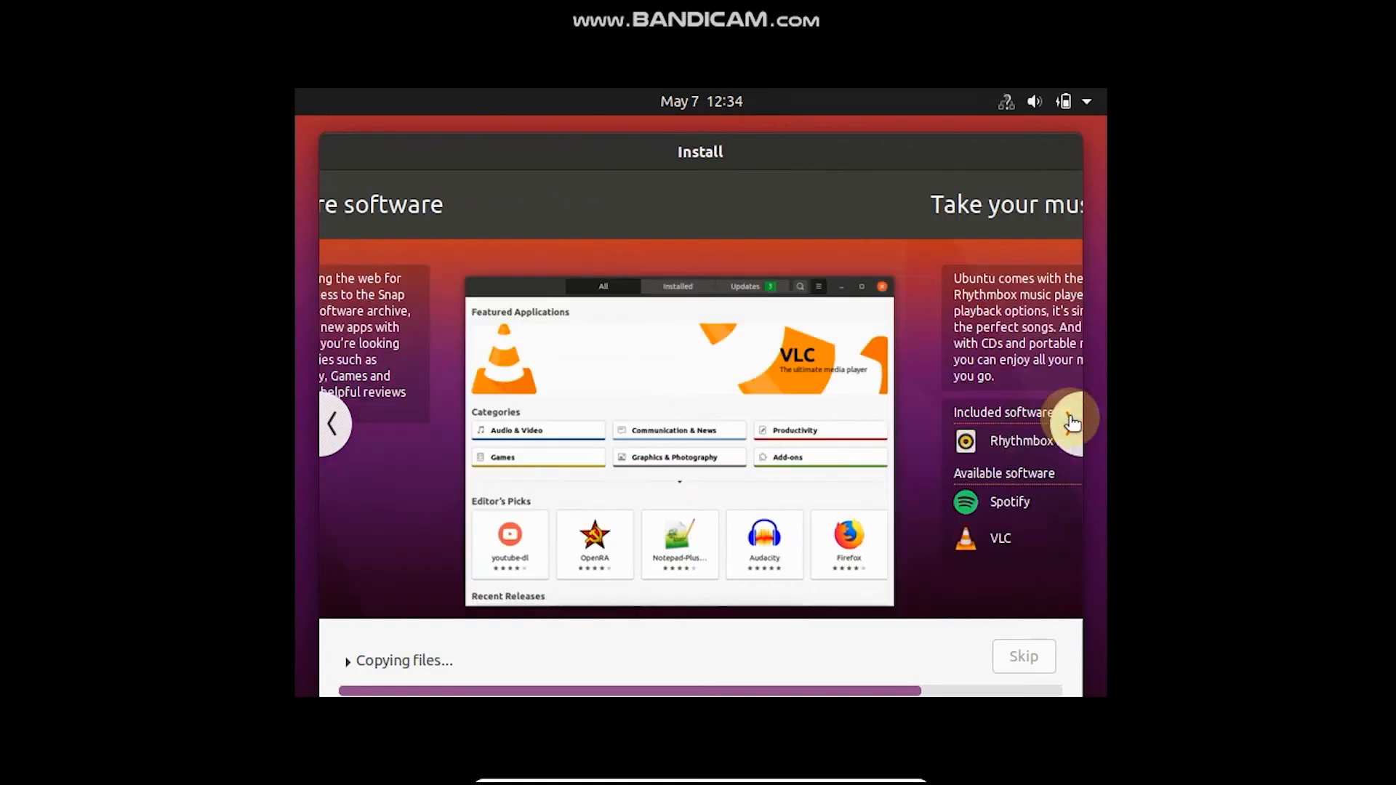
pyautogui.click(1069, 426)
pyautogui.click(332, 424)
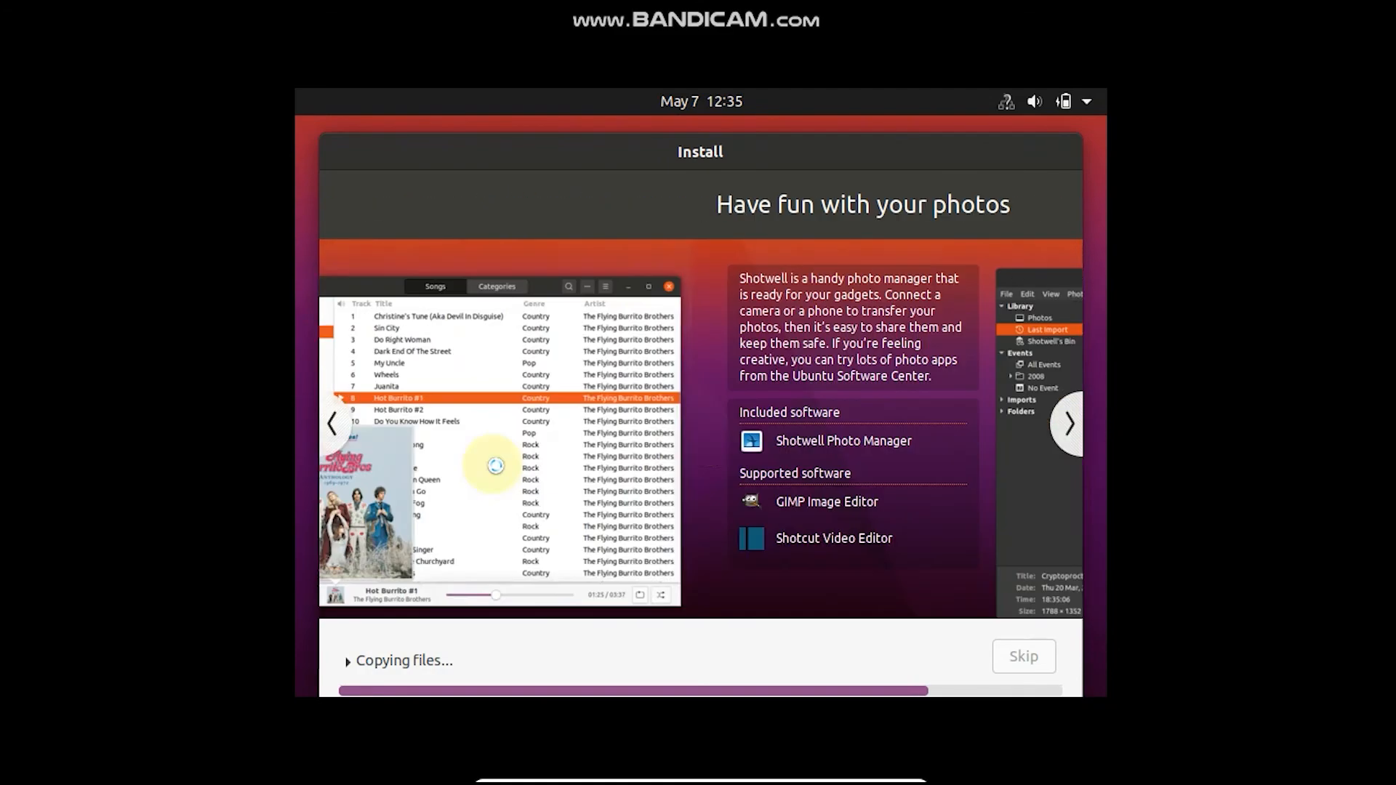
pyautogui.click(1070, 423)
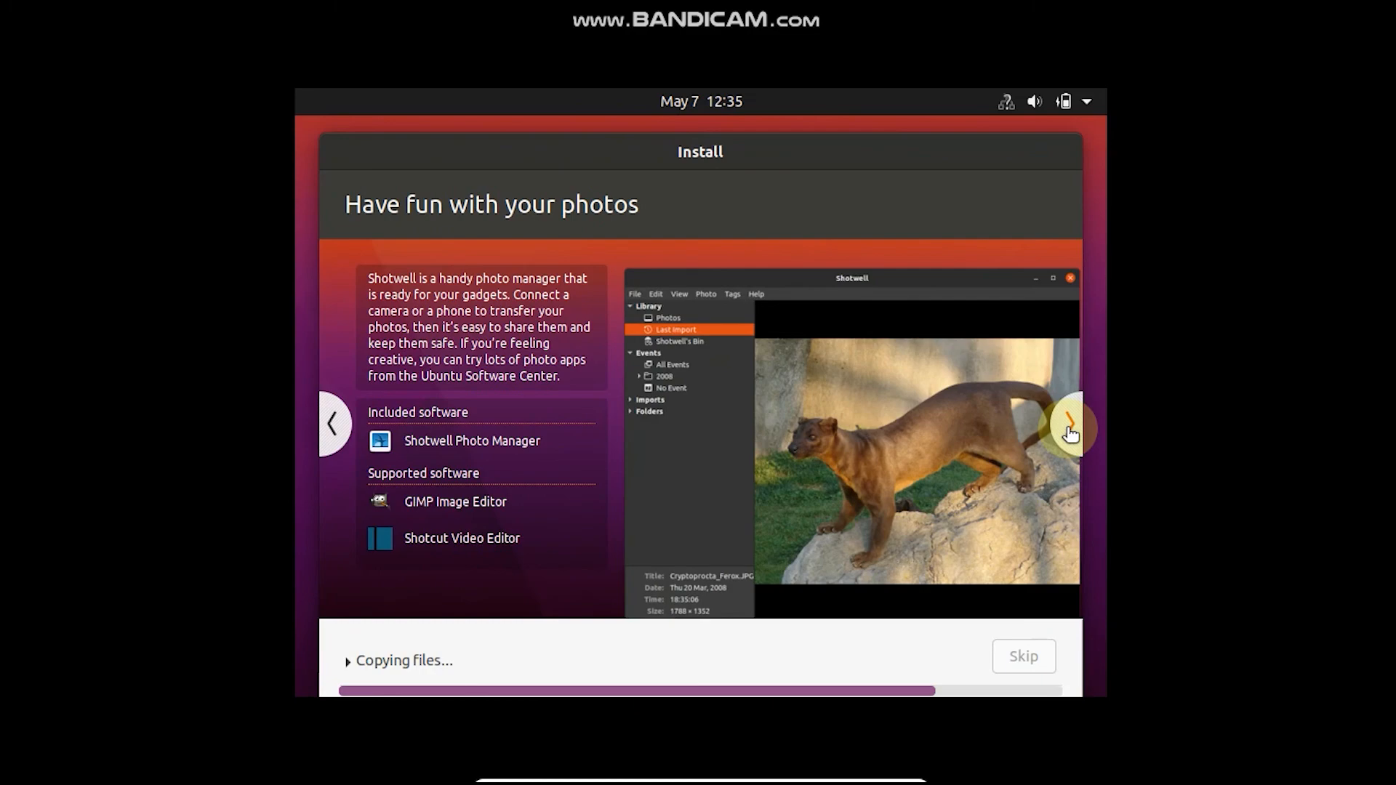
pyautogui.click(1069, 424)
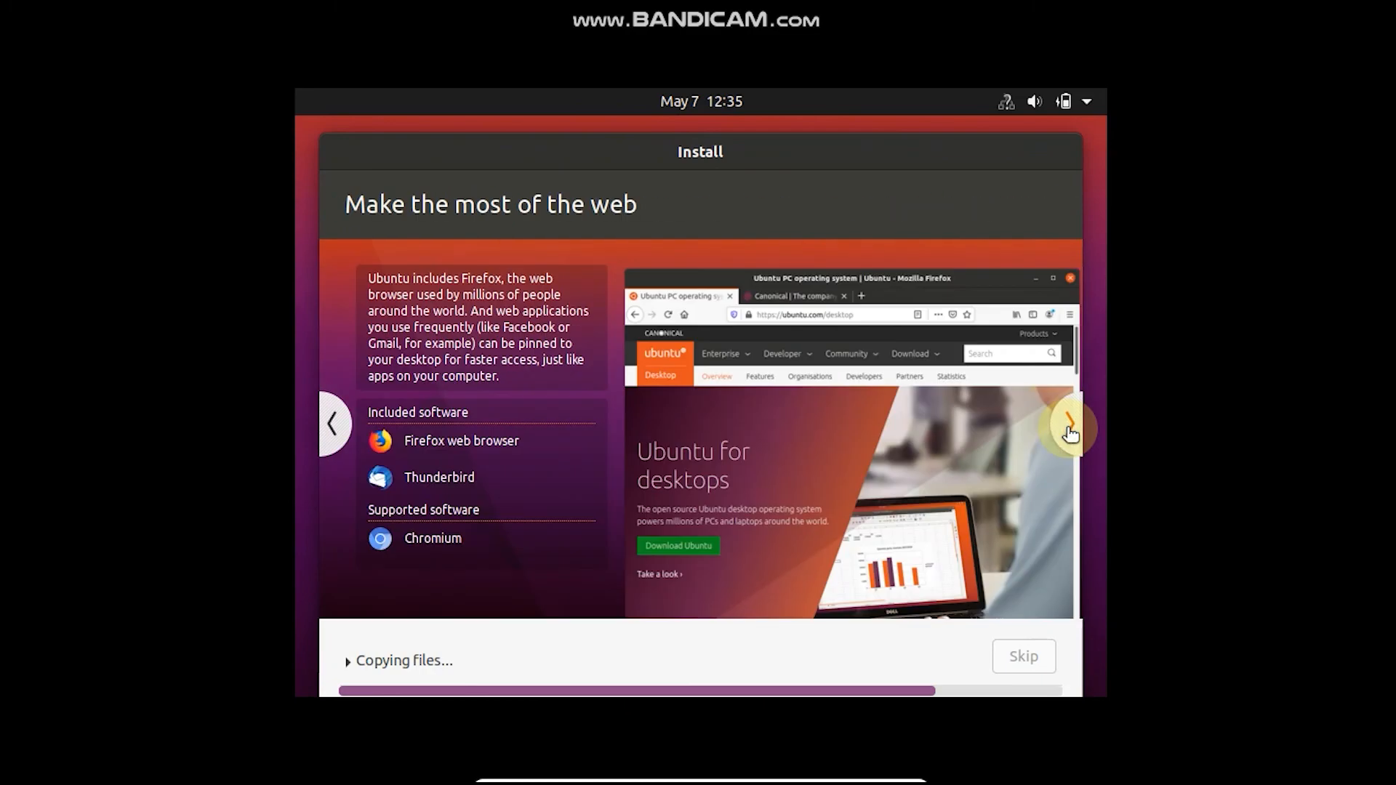
pyautogui.click(1069, 426)
pyautogui.click(1069, 424)
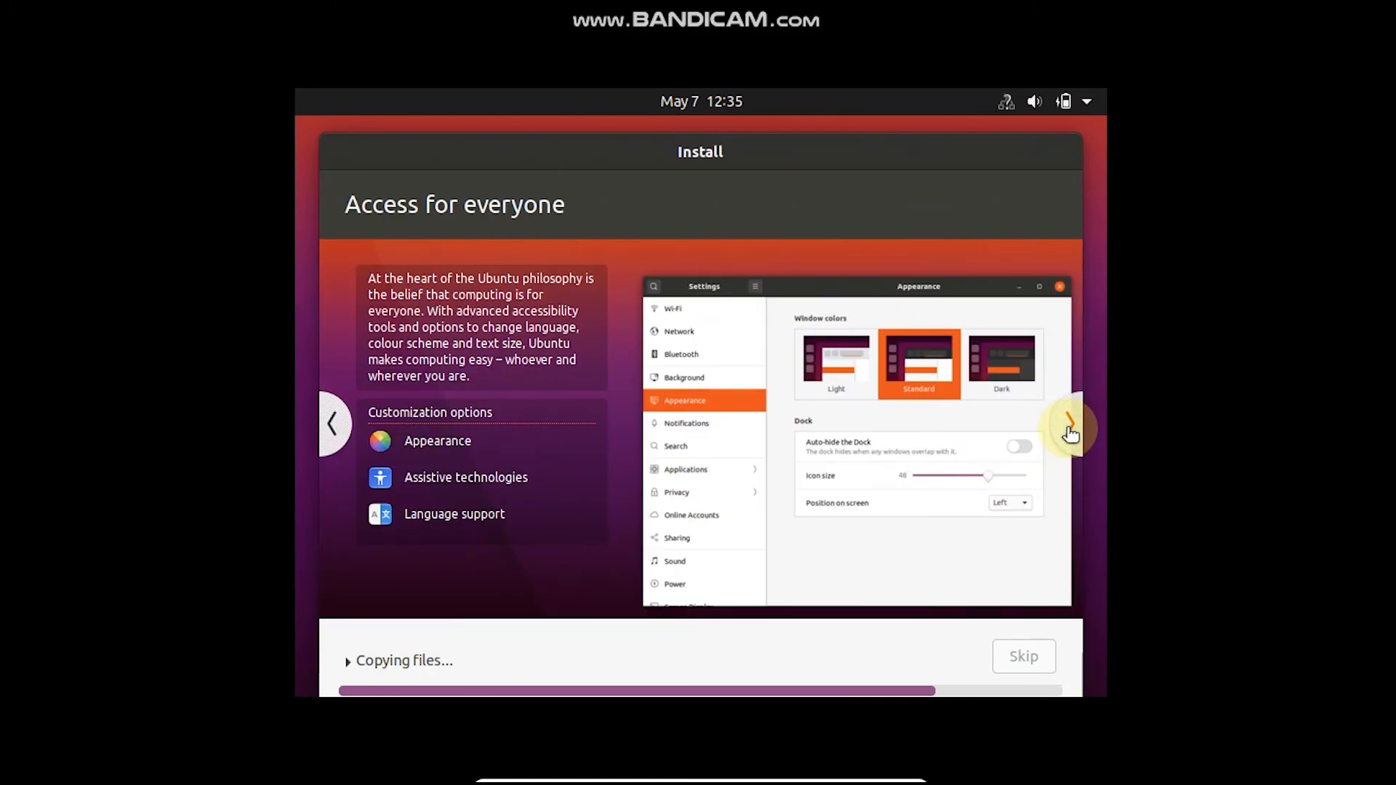
pyautogui.click(1070, 428)
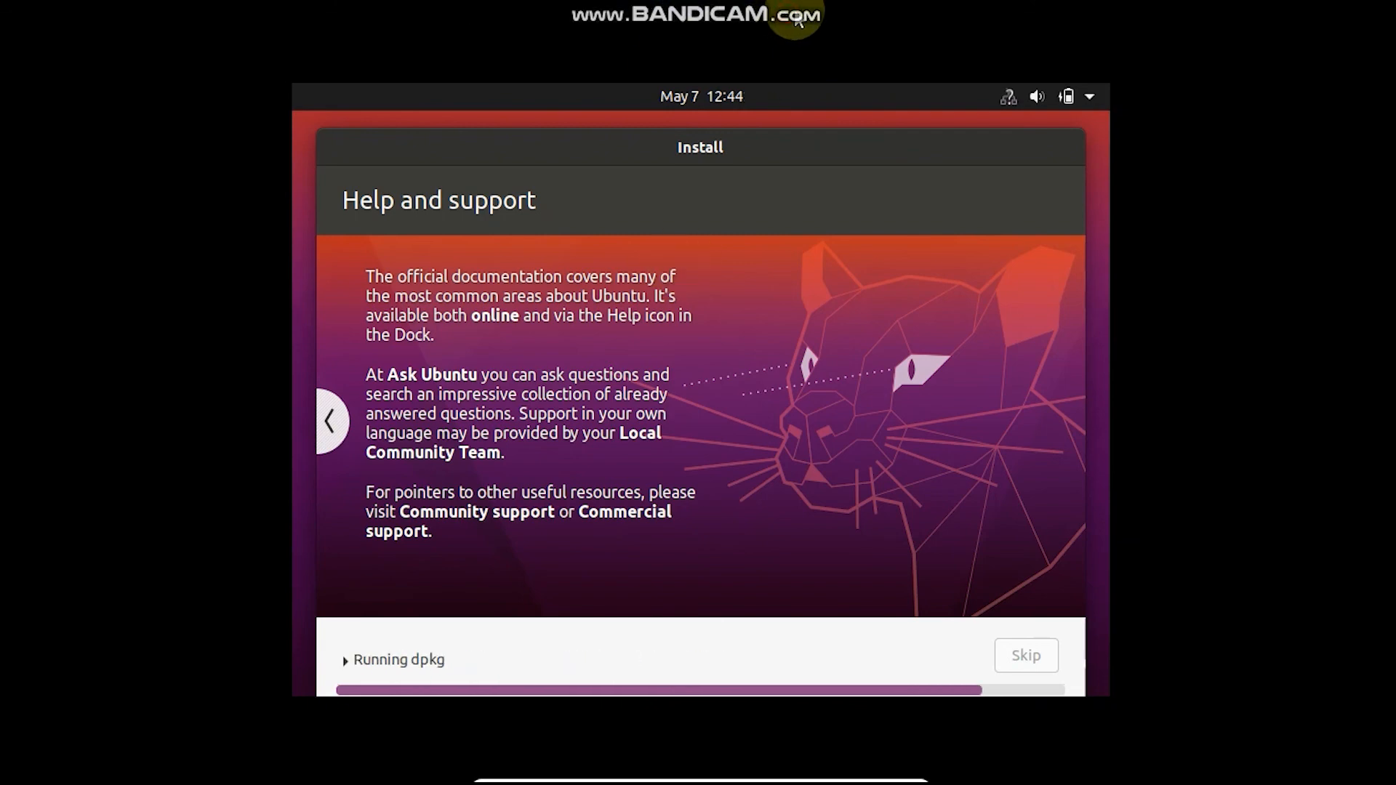
# Restart the computer into the new installation and log in to the PlatformTech account with the account password
pyautogui.moveTo(777, 6)
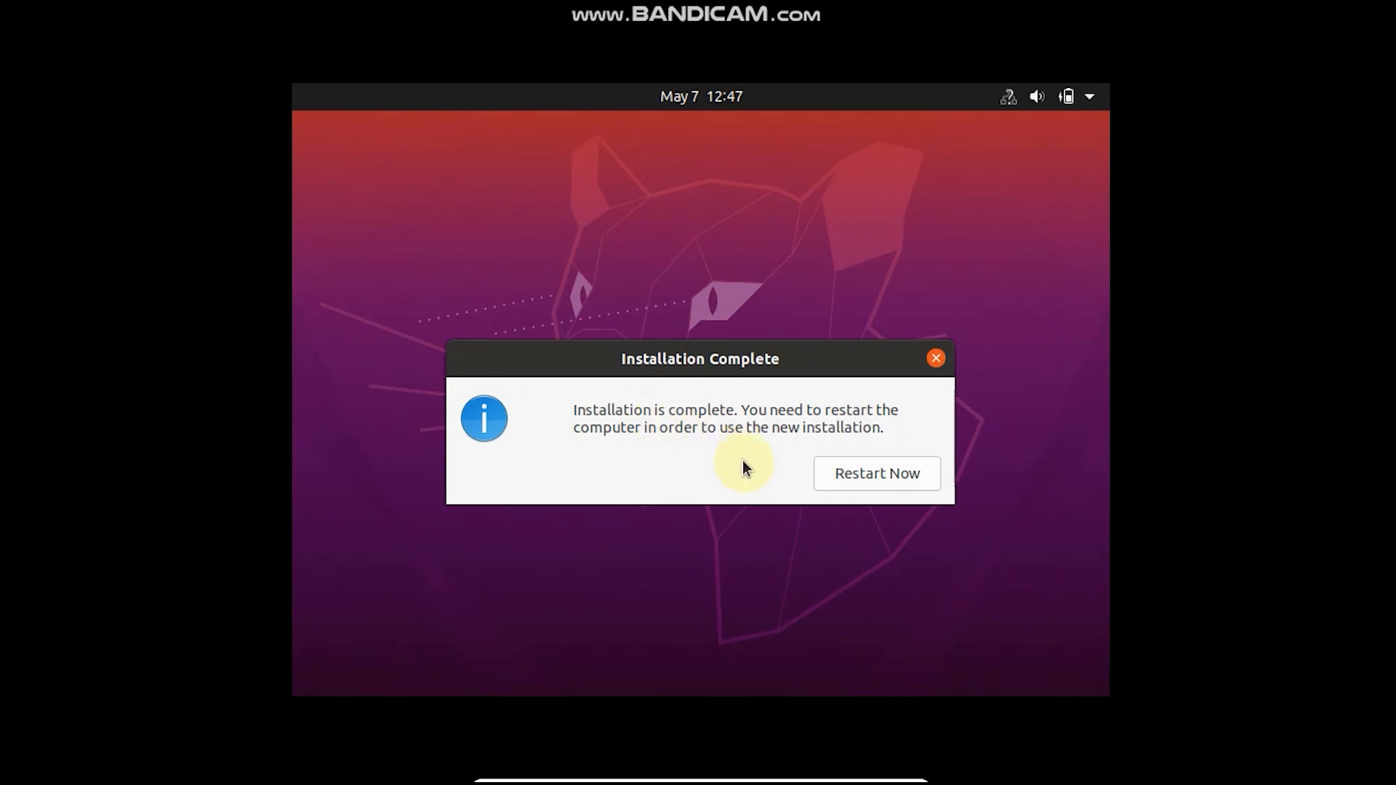
pyautogui.click(838, 473)
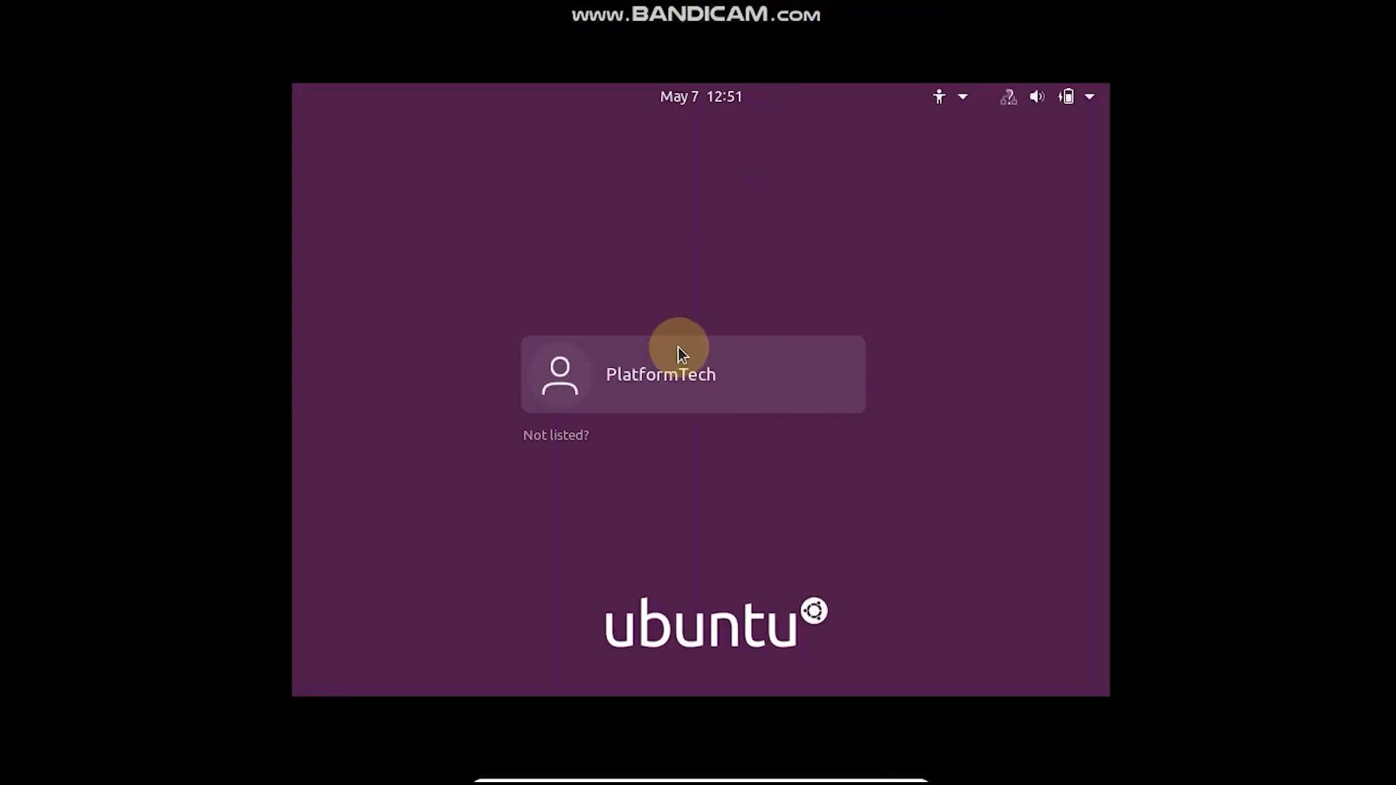
pyautogui.click(673, 378)
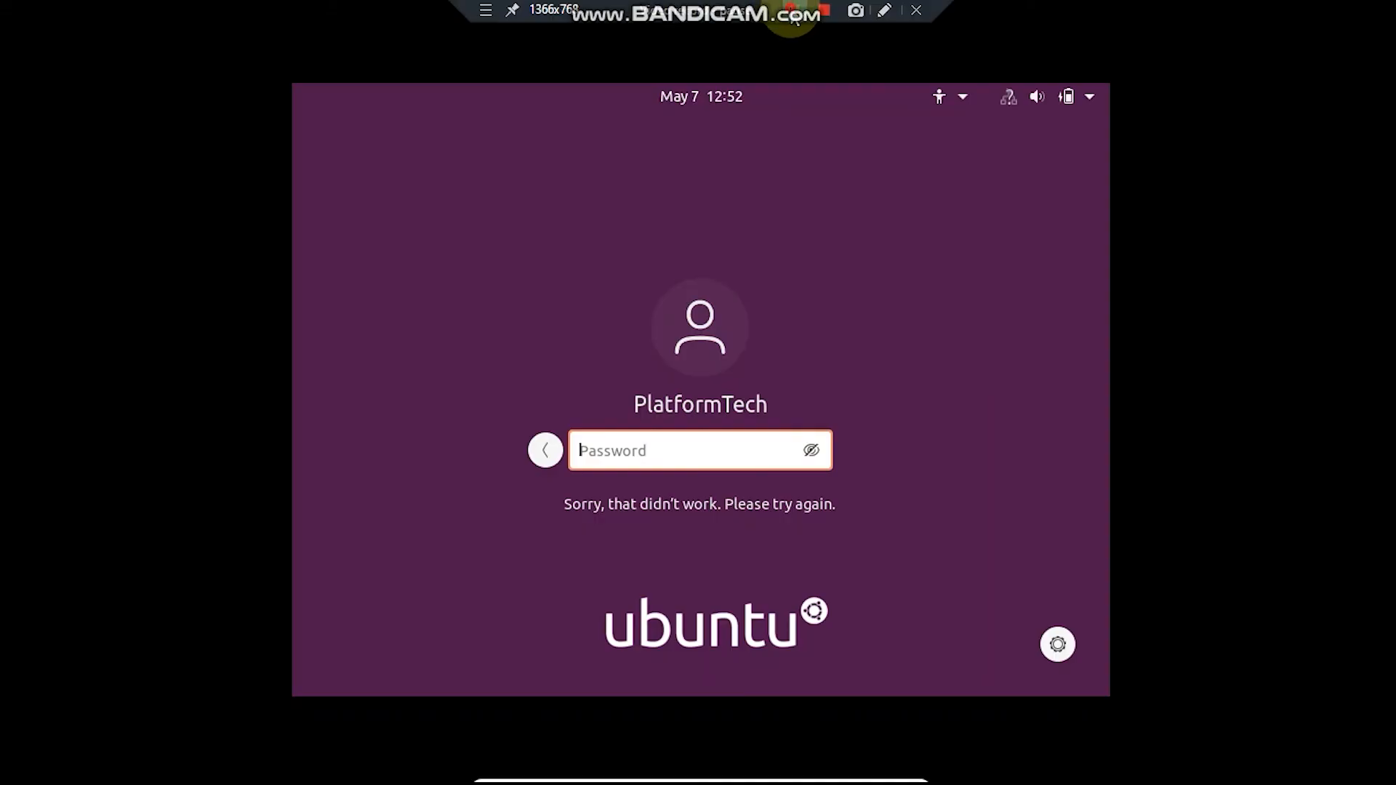
pyautogui.write('***************')
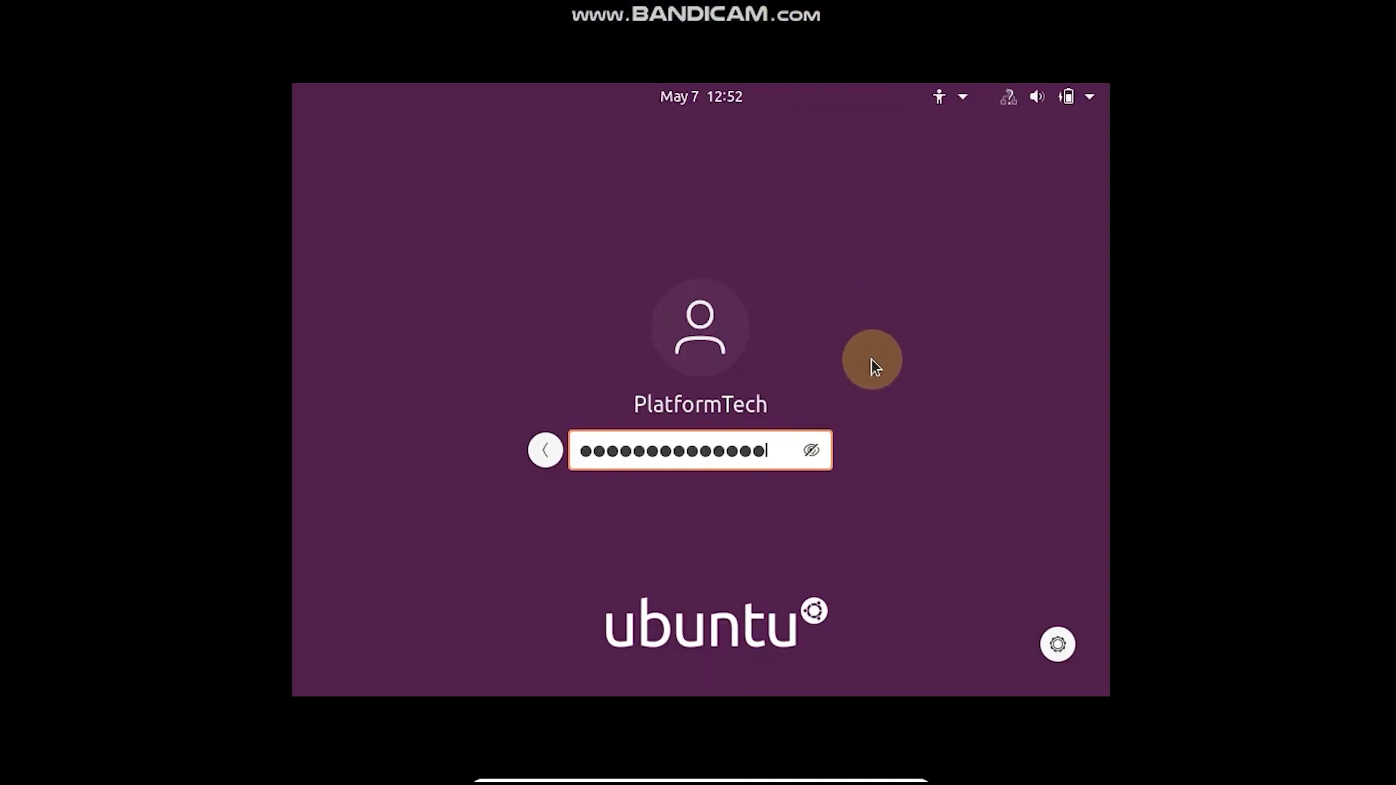
pyautogui.press('Return')
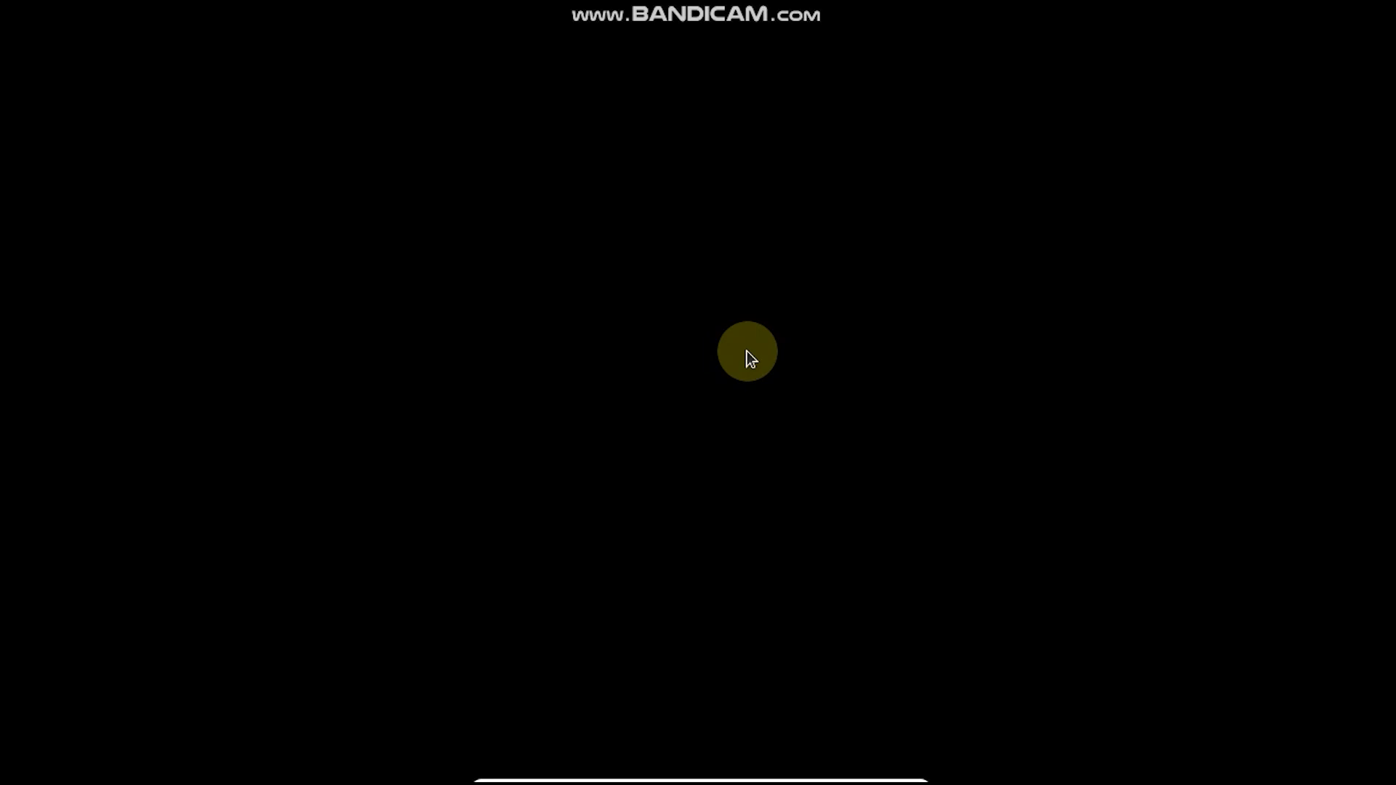
pyautogui.moveTo(691, 11)
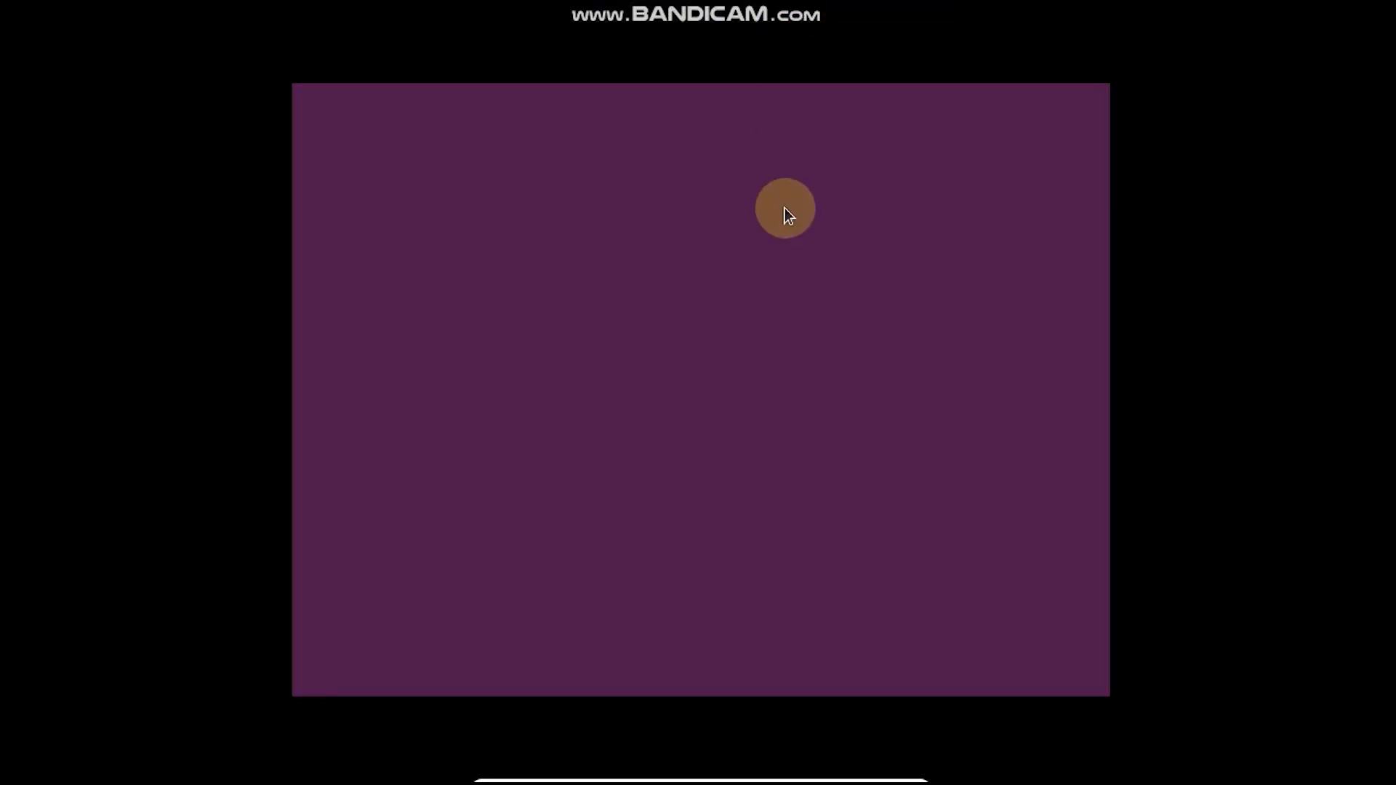